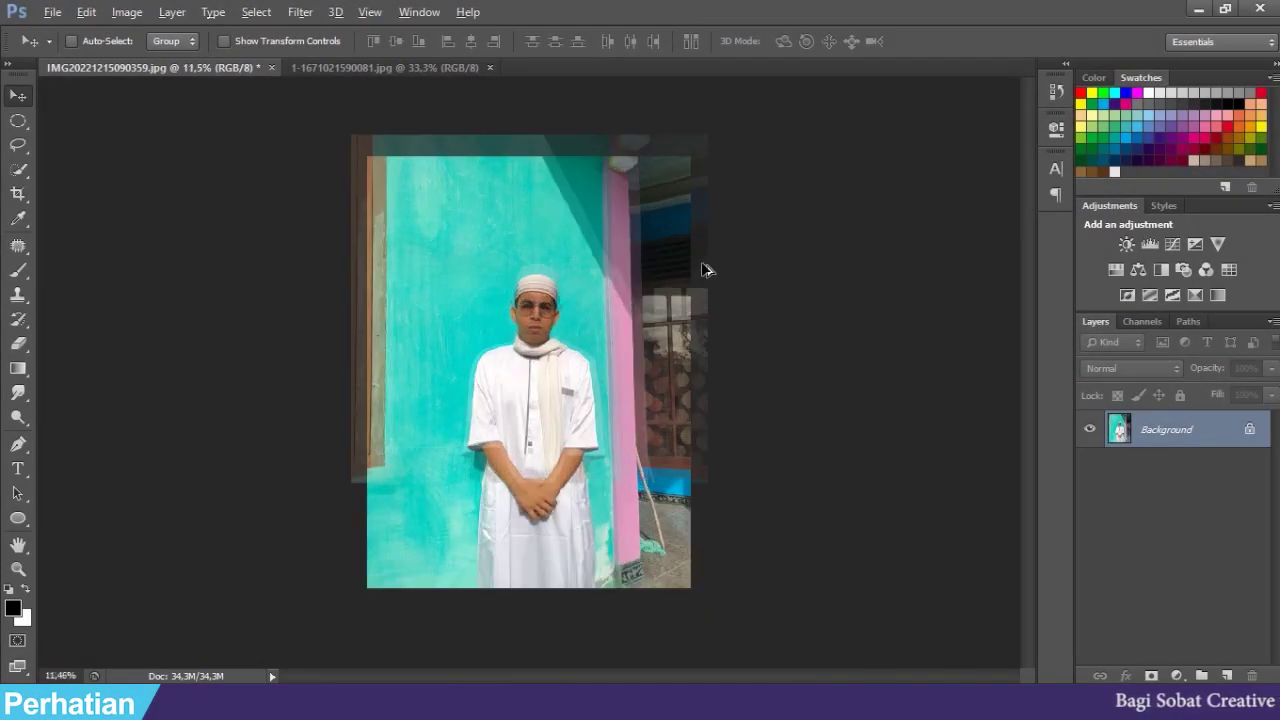
# - Zoom around the portrait, then switch to the desert town photo 1-1671021590081.jpg
pyautogui.scroll(1, 703, 270)
pyautogui.scroll(1, 703, 270)
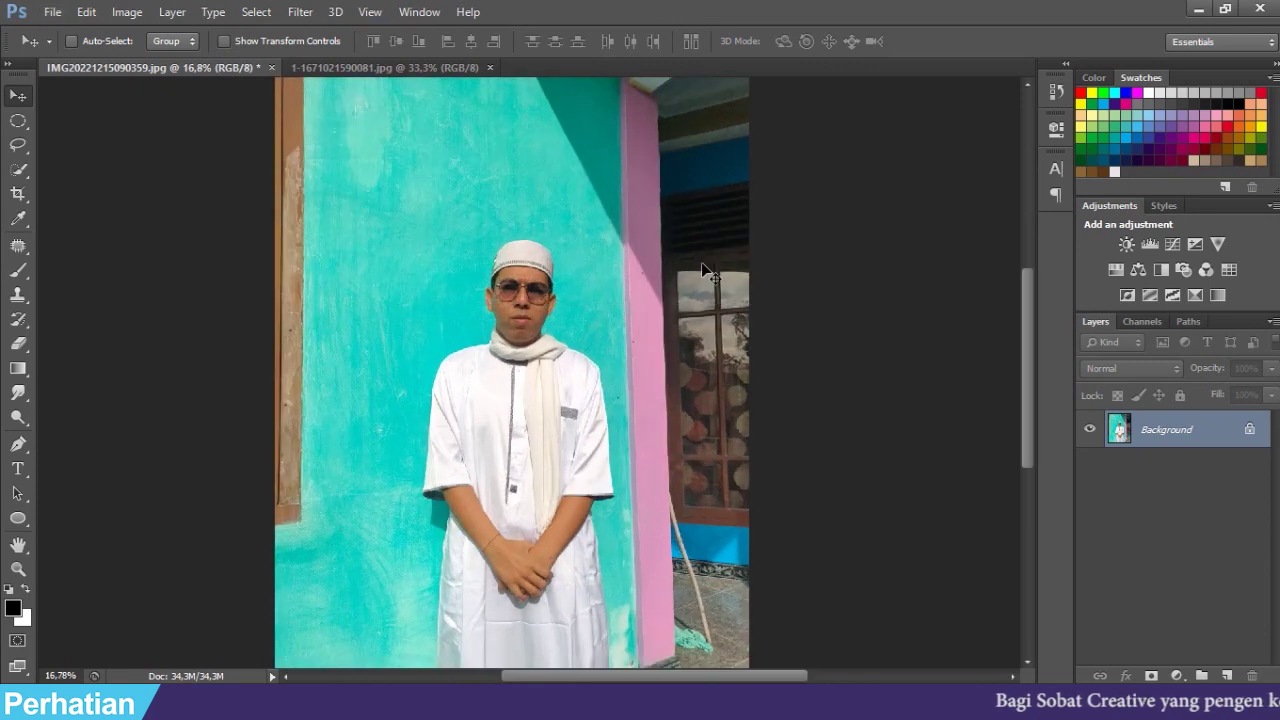
pyautogui.scroll(-1, 703, 270)
pyautogui.scroll(1, 703, 270)
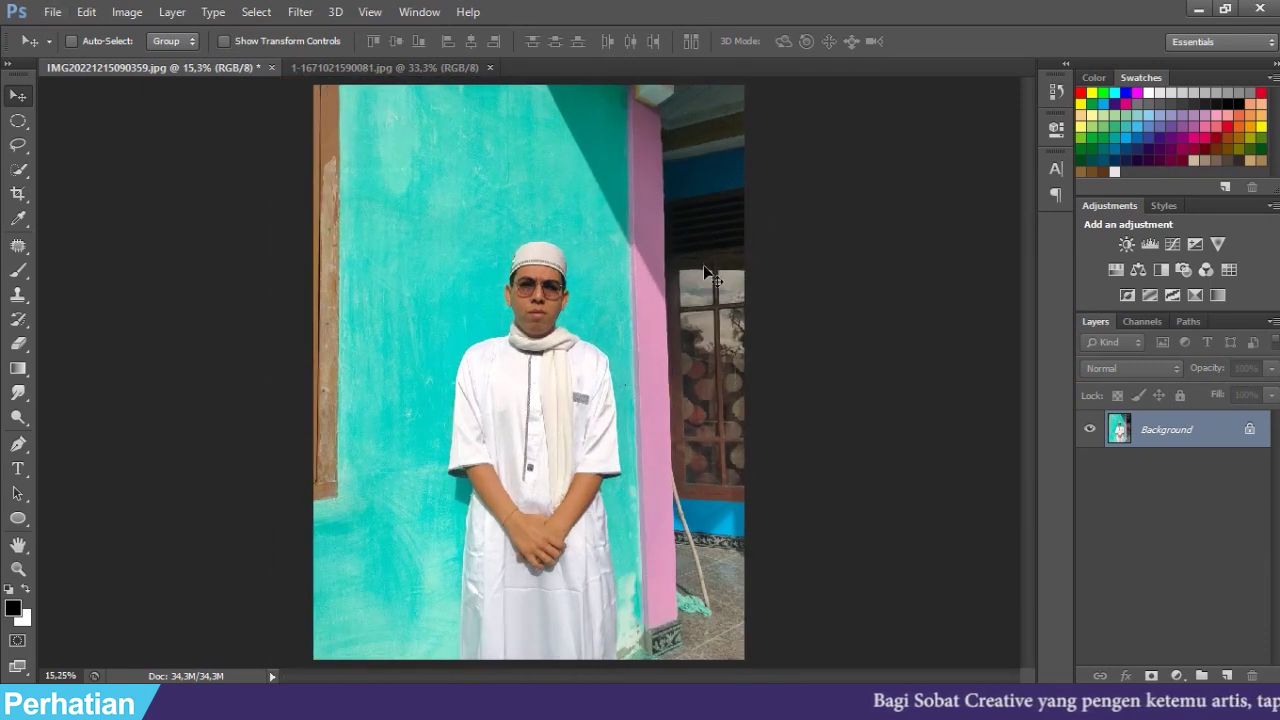
pyautogui.scroll(-1, 722, 260)
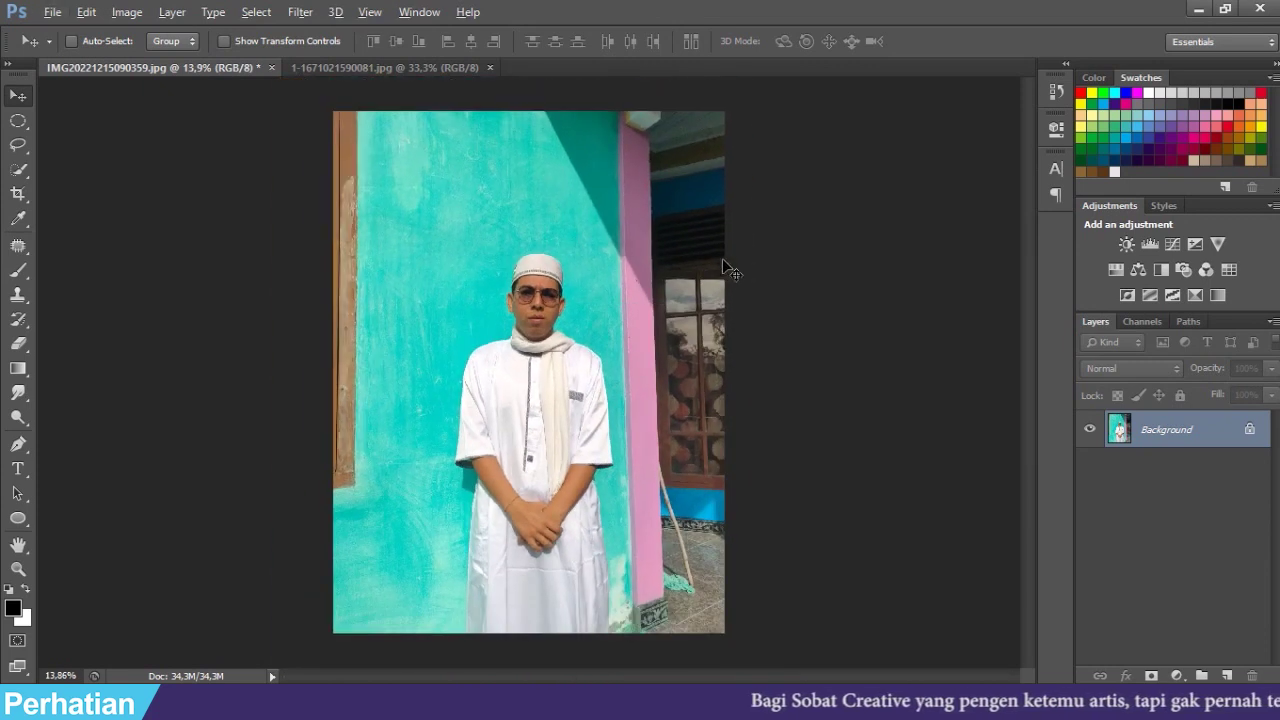
pyautogui.scroll(1, 722, 260)
pyautogui.scroll(1, 656, 293)
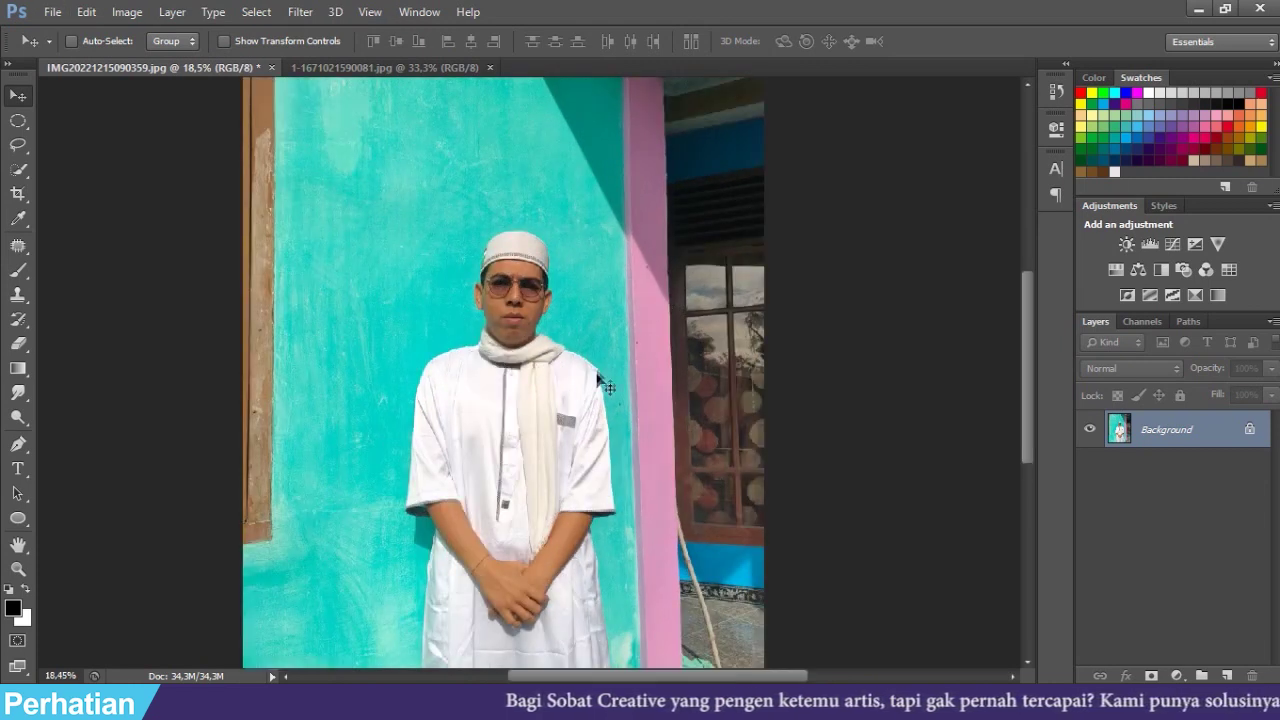
pyautogui.click(398, 67)
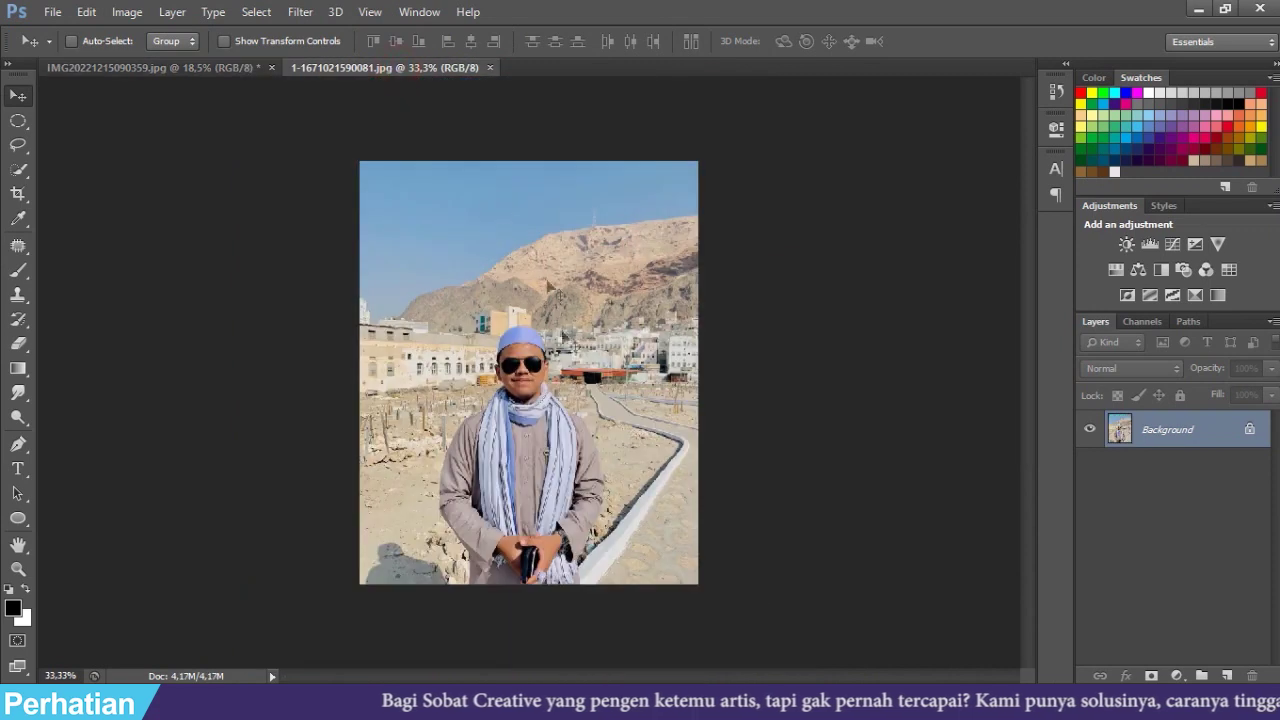
# - Return to IMG20221215090359.jpg, the man in the white robe, and pick Quick Selection
pyautogui.scroll(1, 584, 360)
pyautogui.press('alt')
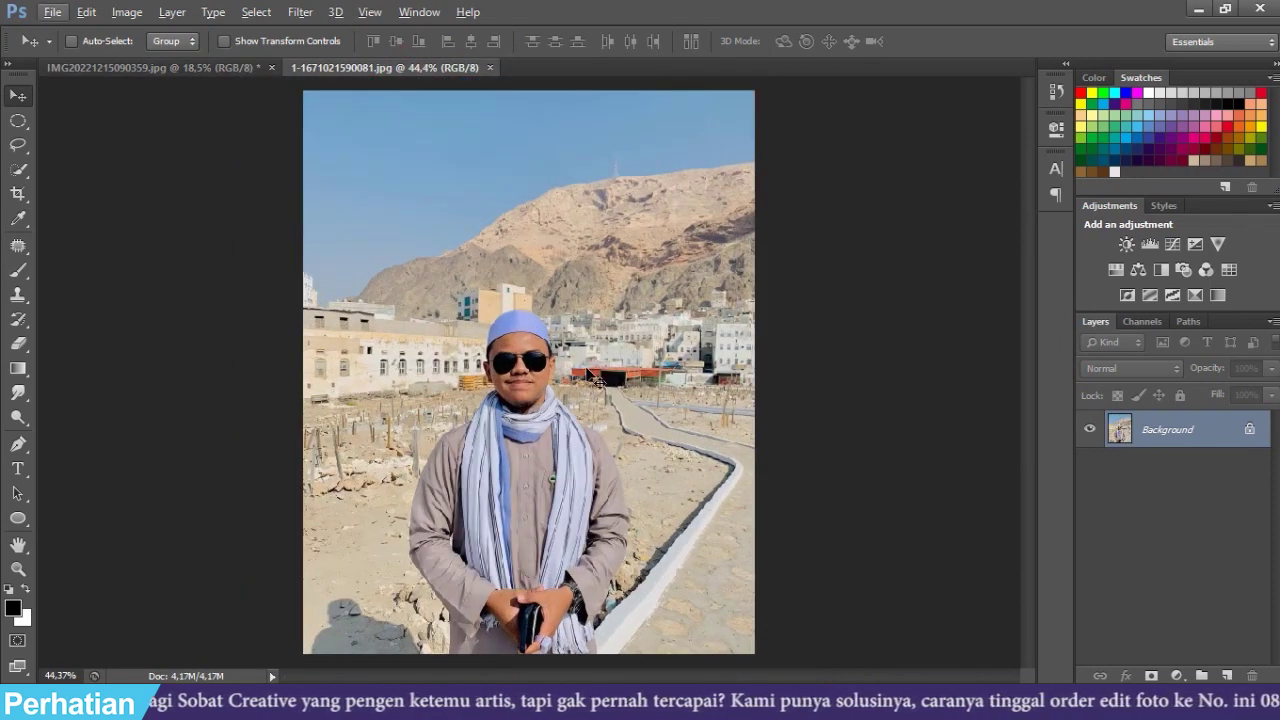
pyautogui.scroll(-1, 590, 386)
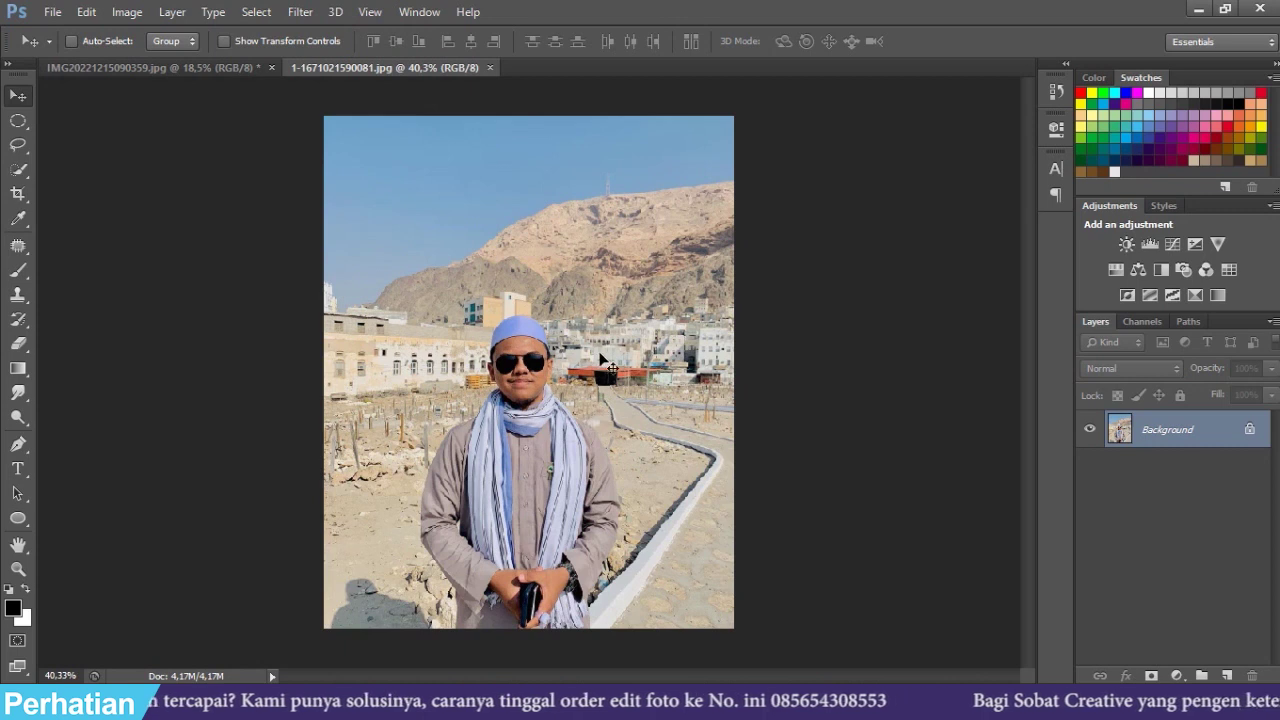
pyautogui.click(185, 67)
pyautogui.scroll(-1, 570, 385)
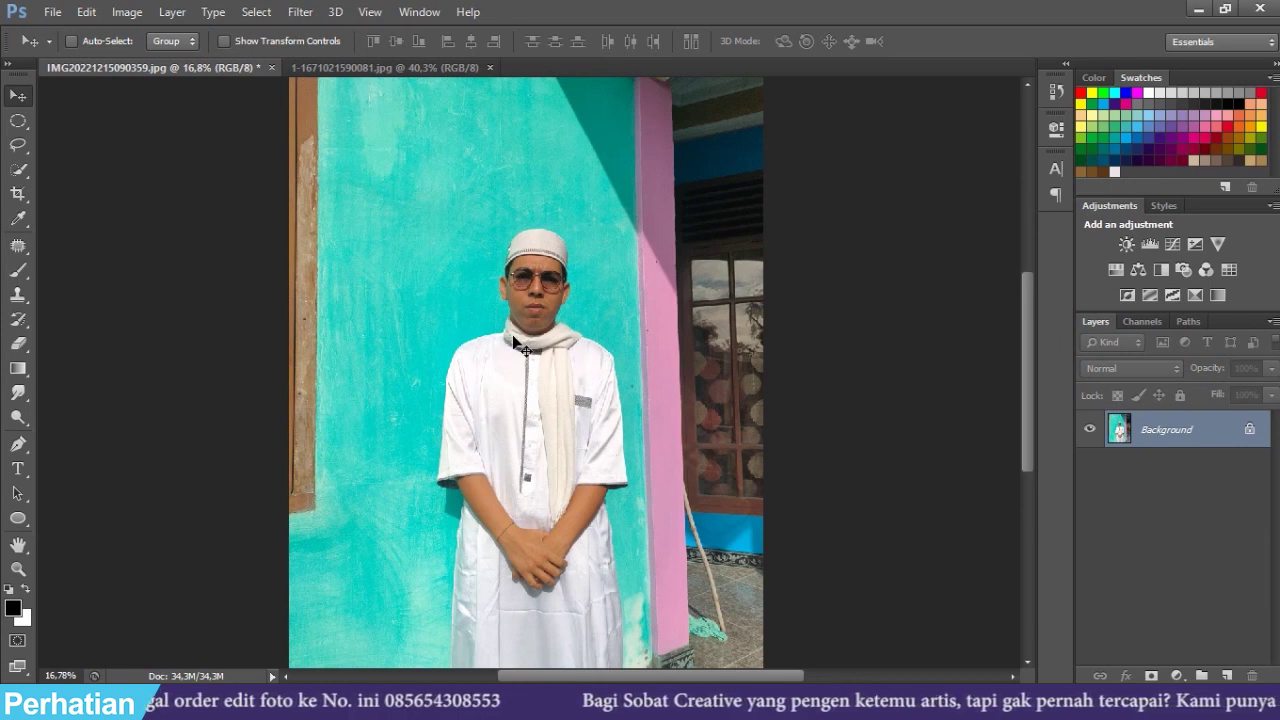
pyautogui.press('w')
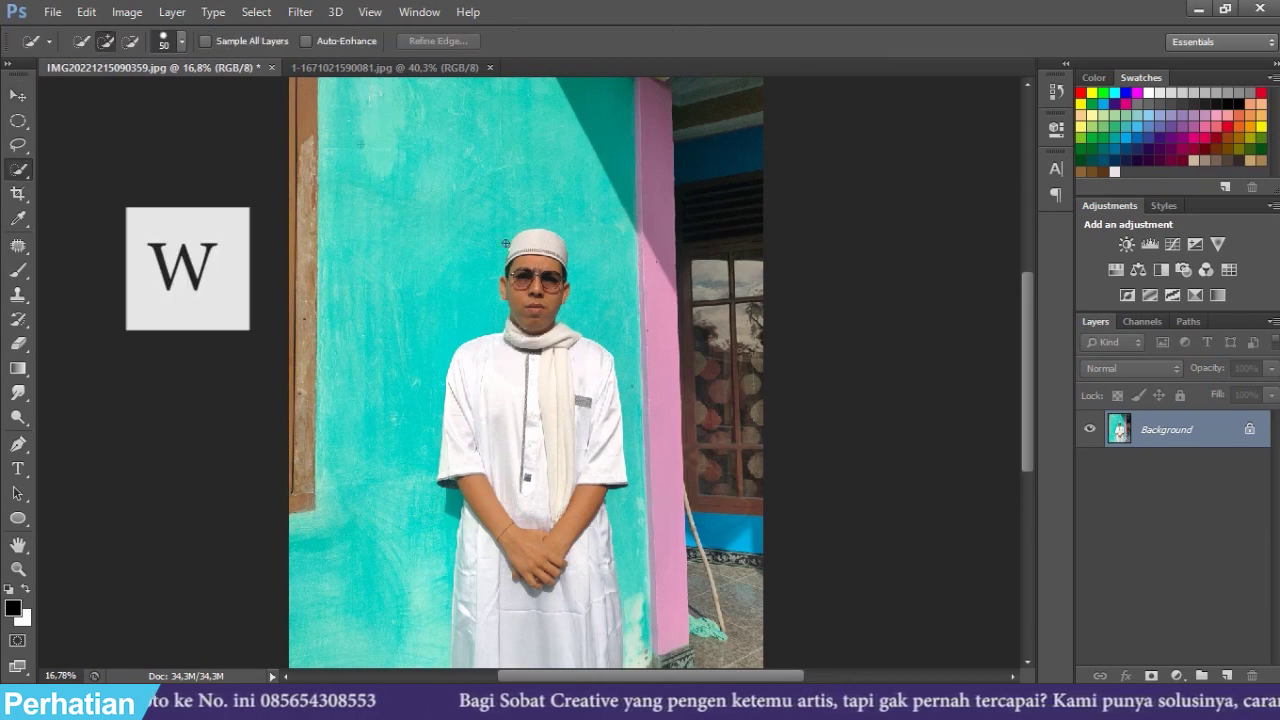
# - Quick-select the man from cap to robe and drag him toward the desert photo
pyautogui.click(105, 42)
pyautogui.moveTo(546, 247); pyautogui.dragTo(571, 410)
pyautogui.moveTo(581, 540); pyautogui.dragTo(576, 600)
pyautogui.scroll(5, 590, 275)
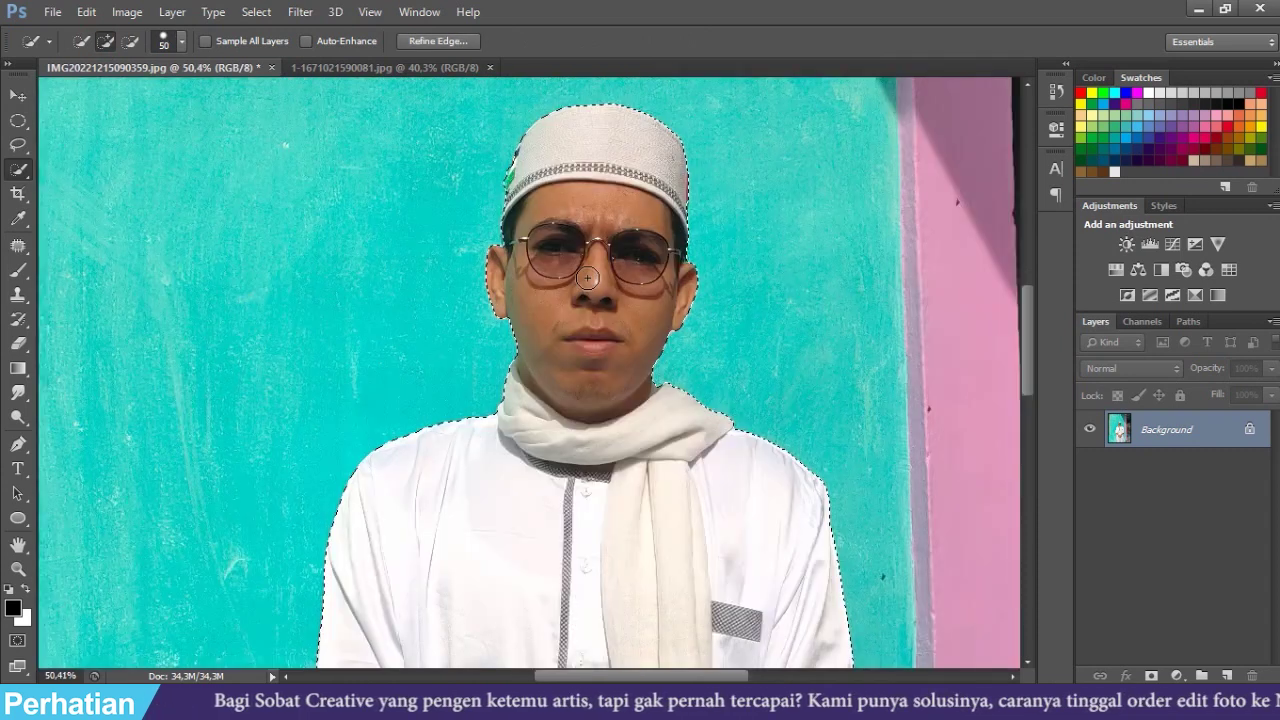
pyautogui.scroll(-2, 590, 275)
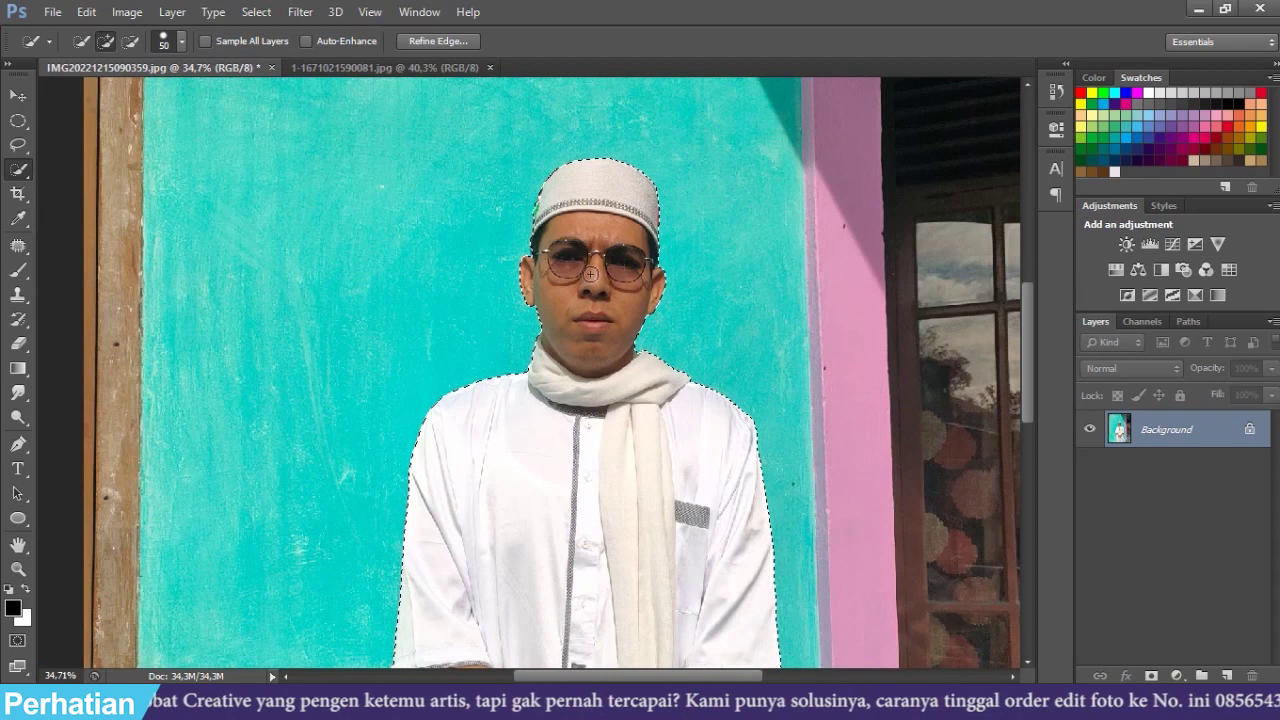
pyautogui.press('v')
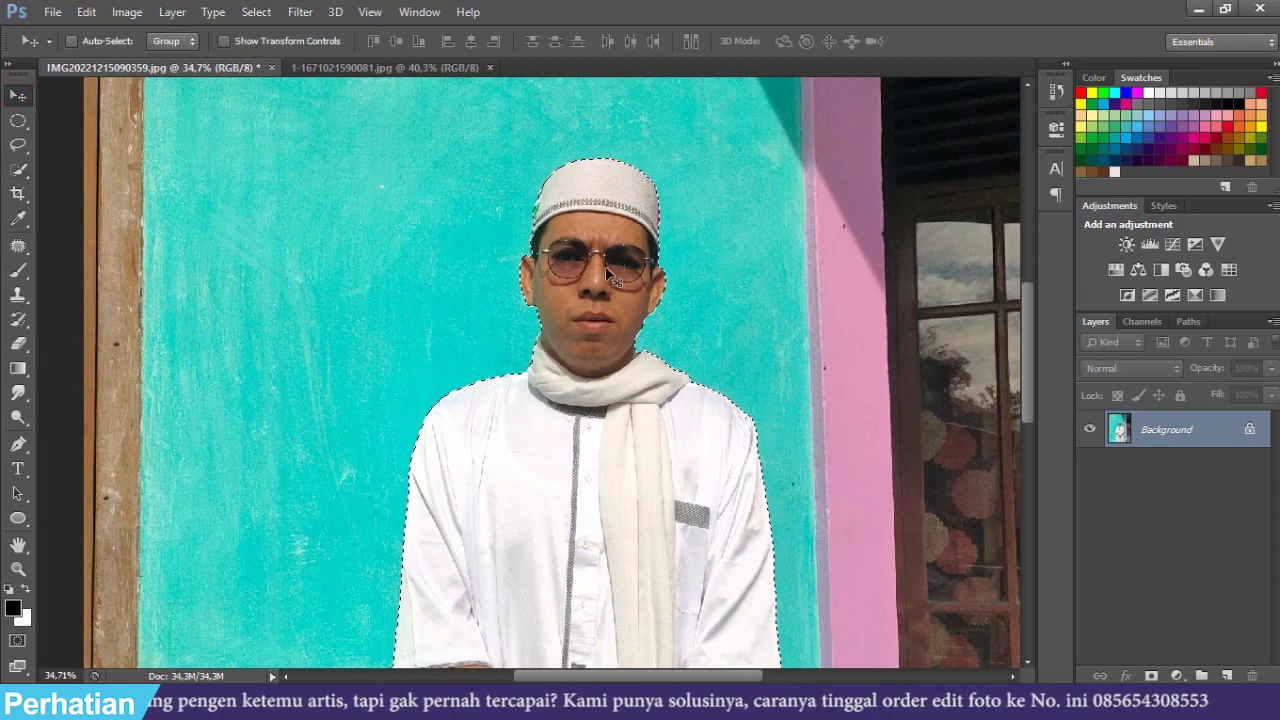
pyautogui.moveTo(600, 255)
pyautogui.mouseDown()
pyautogui.moveTo(397, 85)
pyautogui.moveTo(575, 455)
pyautogui.mouseUp()
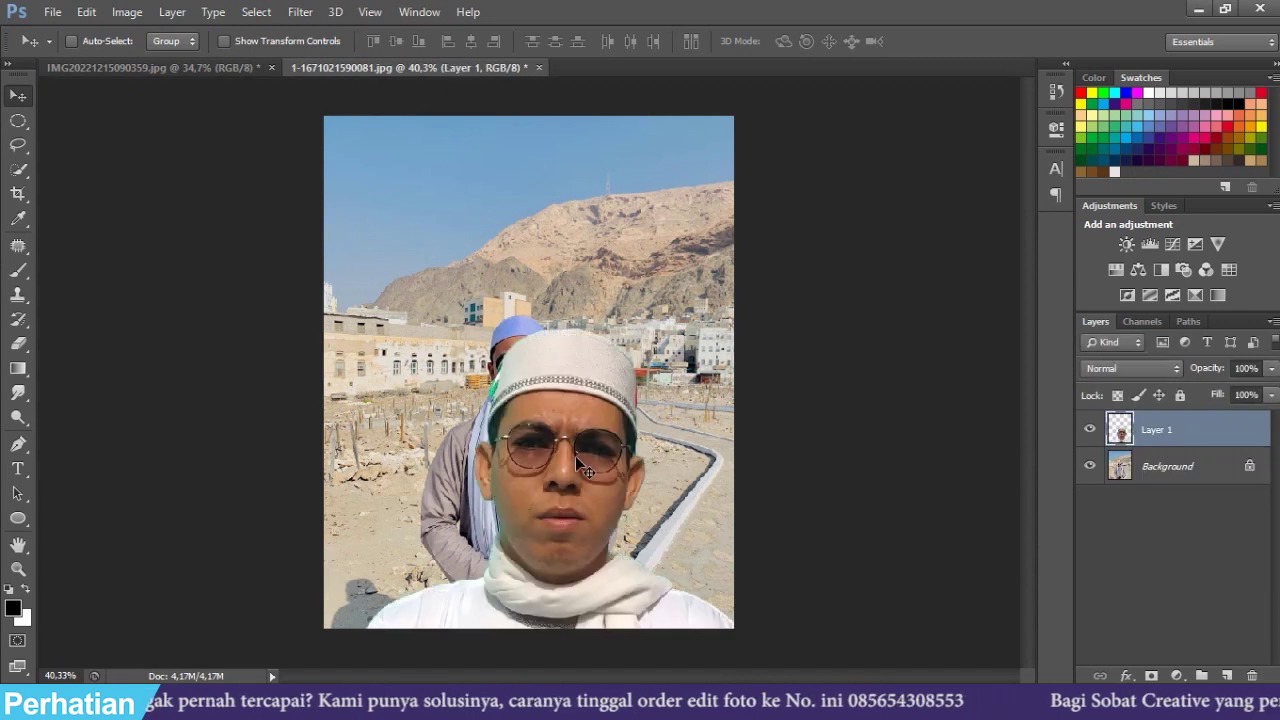
# - Drop the selected man into the desert town photo as a new layer
pyautogui.moveTo(575, 456); pyautogui.dragTo(548, 335)
pyautogui.scroll(-2, 548, 338)
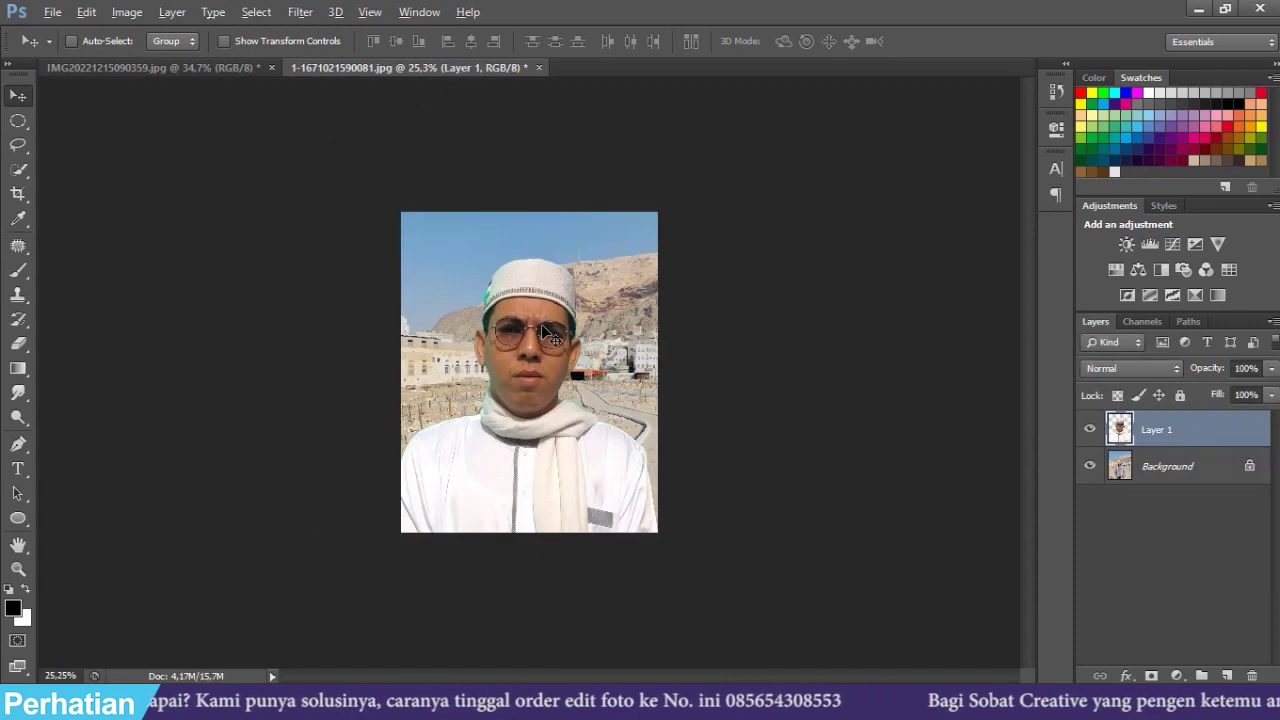
pyautogui.scroll(-1, 548, 333)
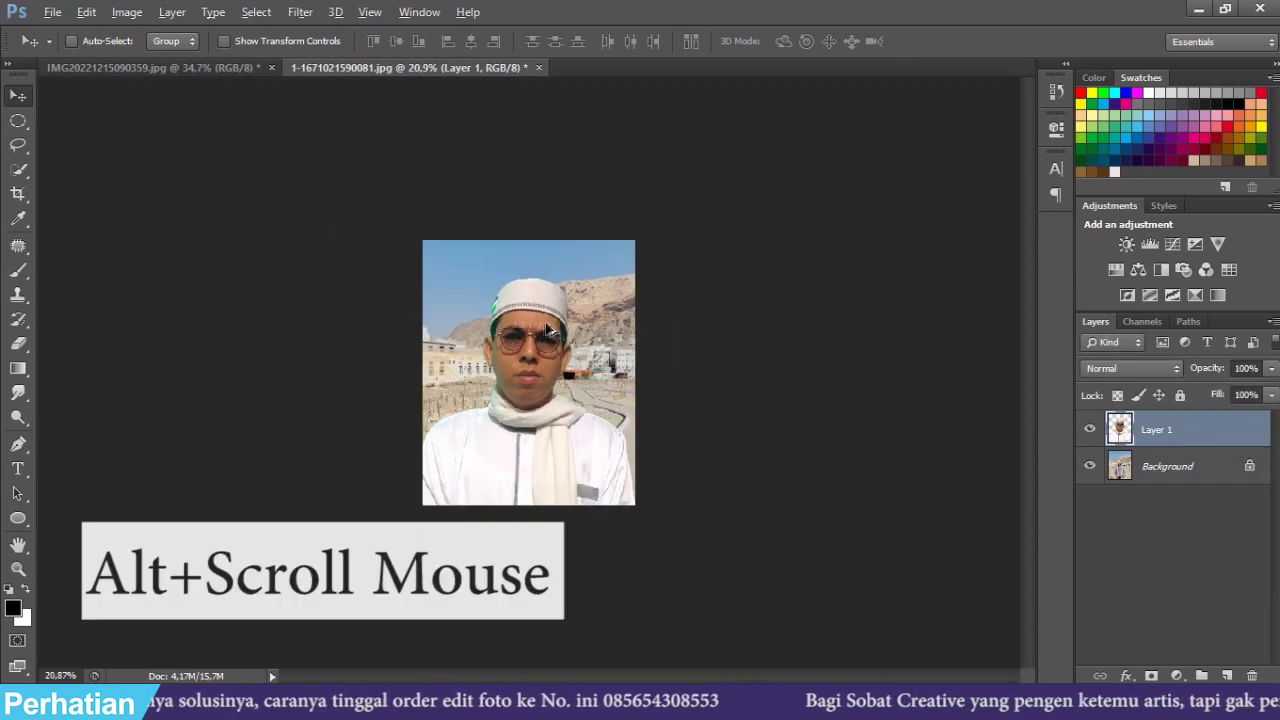
pyautogui.scroll(1, 555, 330)
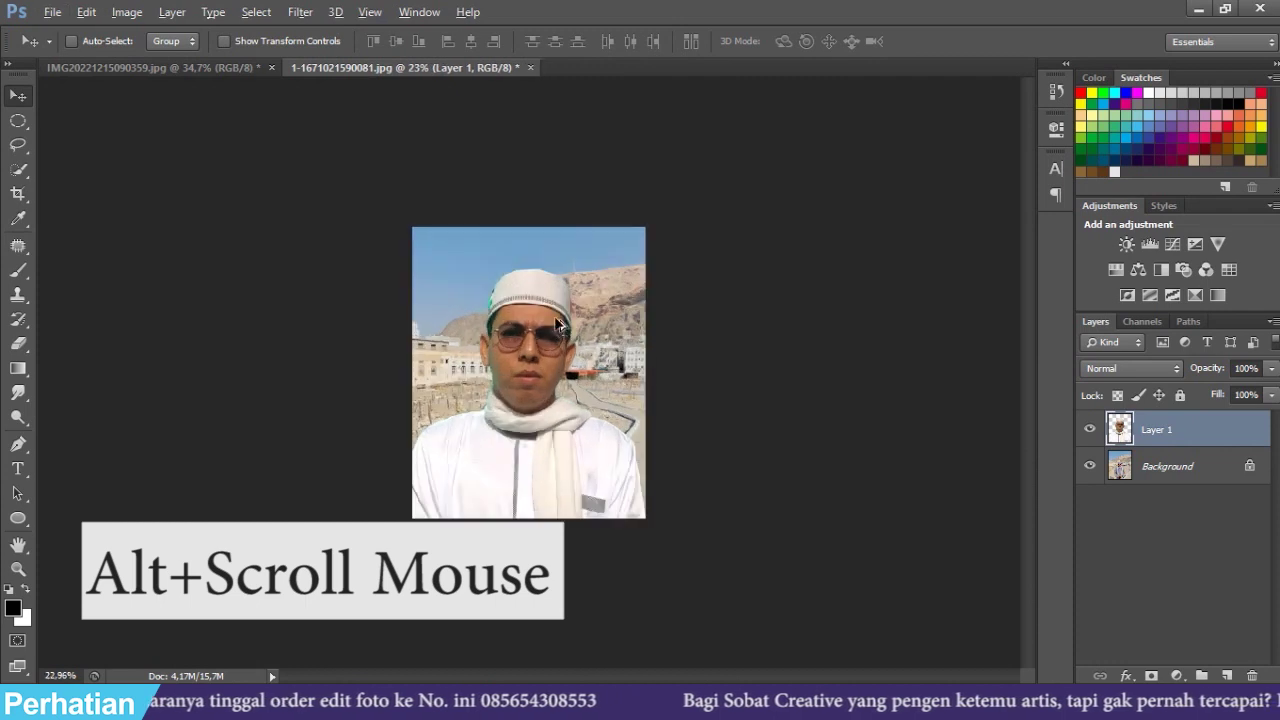
pyautogui.scroll(3, 558, 325)
pyautogui.scroll(-3, 560, 327)
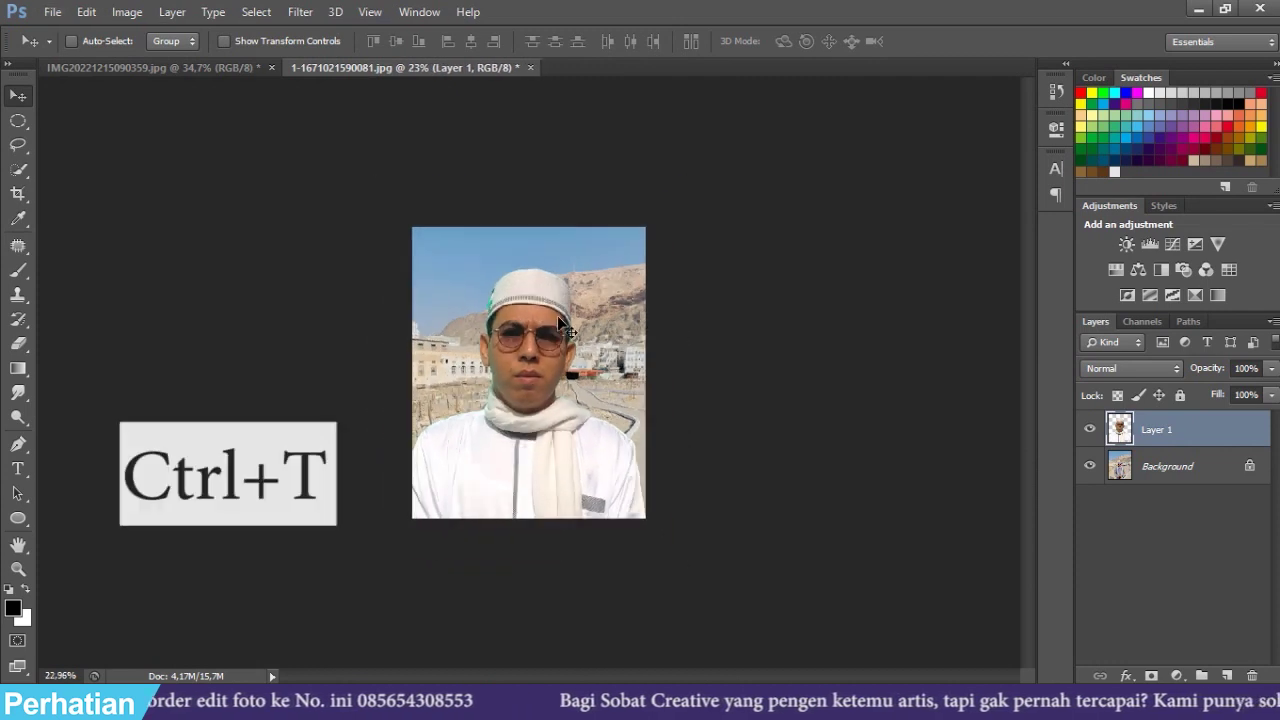
# - Scale the man down proportionally and place him centre foreground in front of the path
pyautogui.hotkey('ctrl', 't')
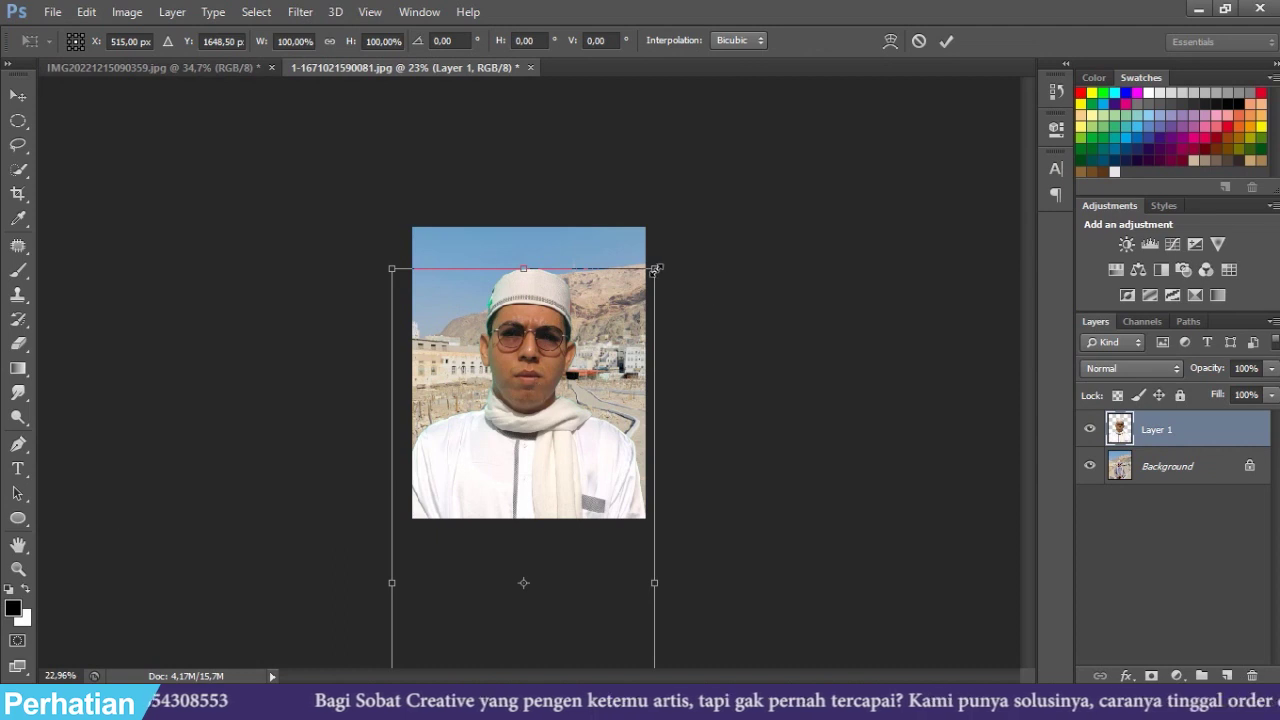
pyautogui.moveTo(654, 268); pyautogui.dragTo(557, 472)
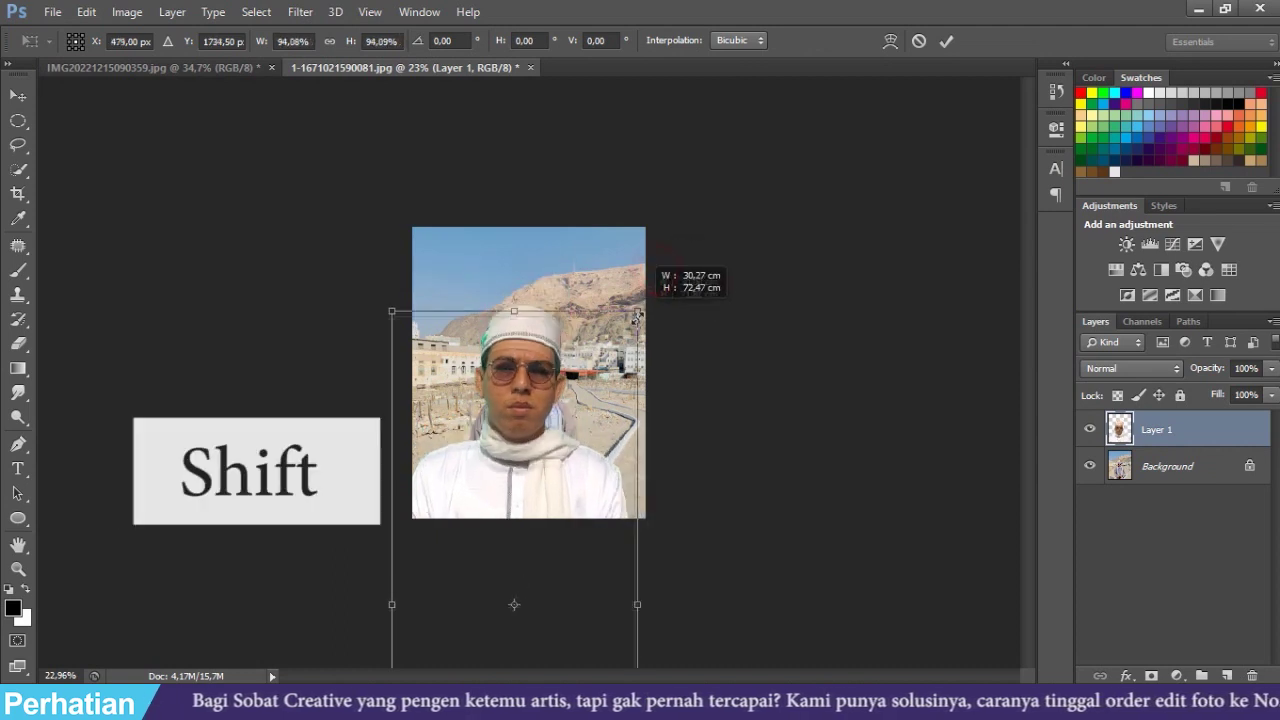
pyautogui.moveTo(529, 514)
pyautogui.mouseDown()
pyautogui.moveTo(594, 231)
pyautogui.moveTo(574, 332)
pyautogui.mouseUp()
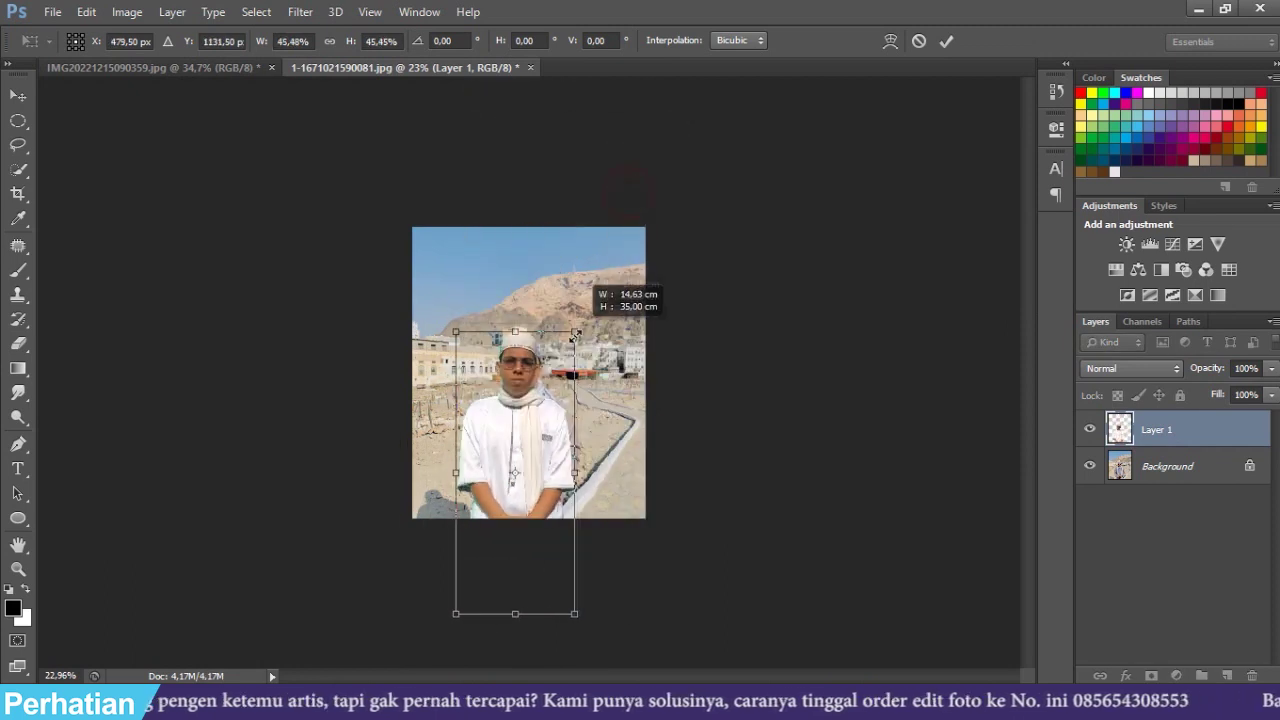
pyautogui.moveTo(541, 375); pyautogui.dragTo(549, 369)
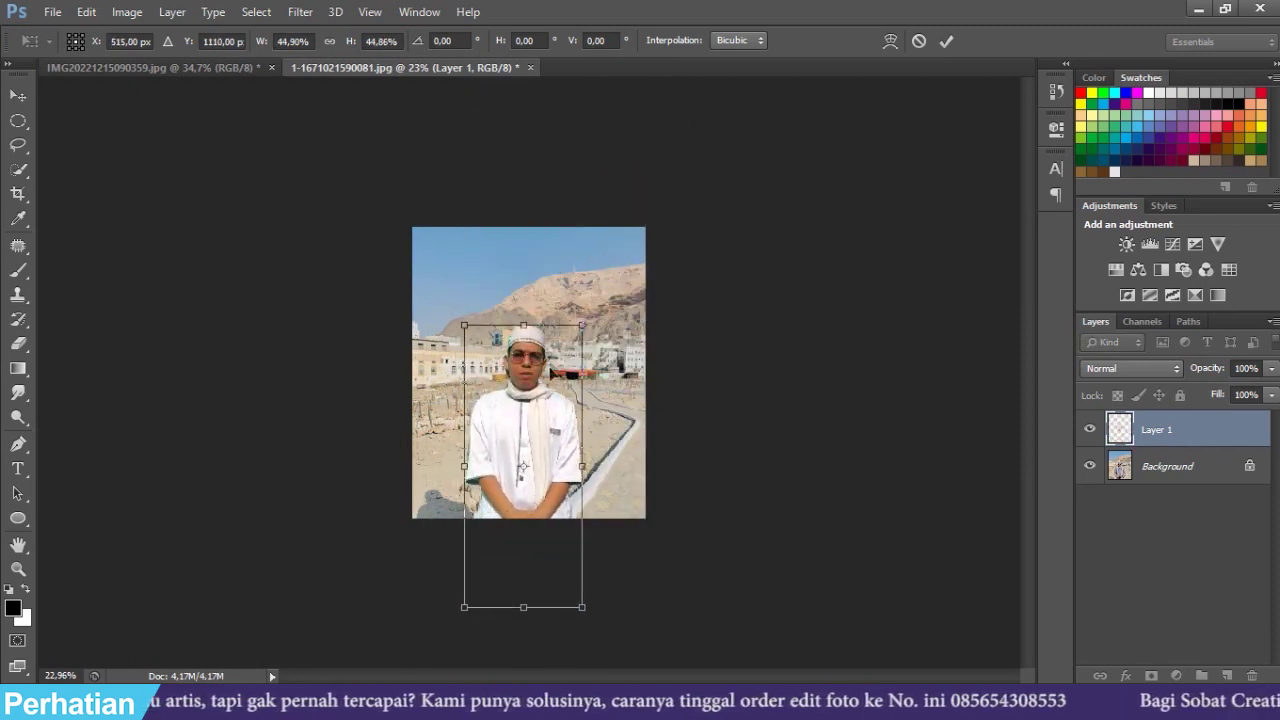
pyautogui.scroll(2, 535, 372)
pyautogui.scroll(2, 535, 372)
pyautogui.moveTo(607, 303); pyautogui.dragTo(600, 318)
pyautogui.moveTo(566, 360); pyautogui.dragTo(570, 365)
pyautogui.press('Return')
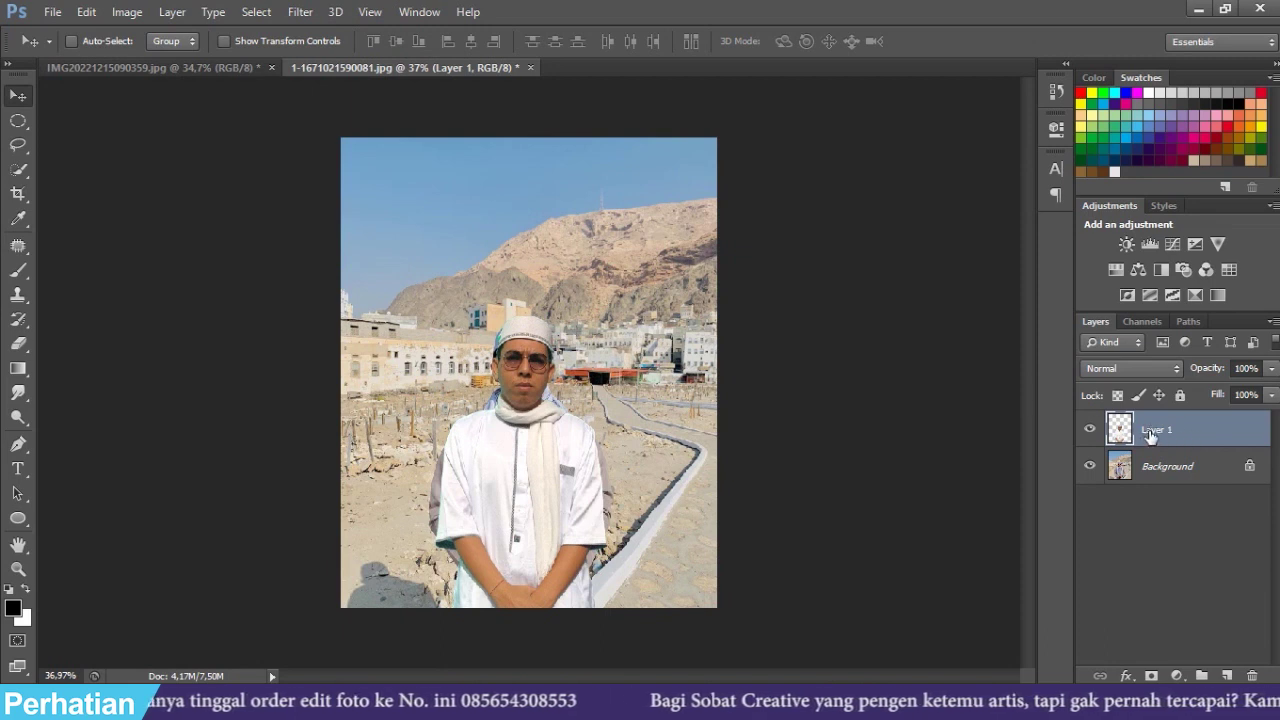
# - Rename the man's layer to 'client'
pyautogui.doubleClick(1150, 431)
pyautogui.write('client')
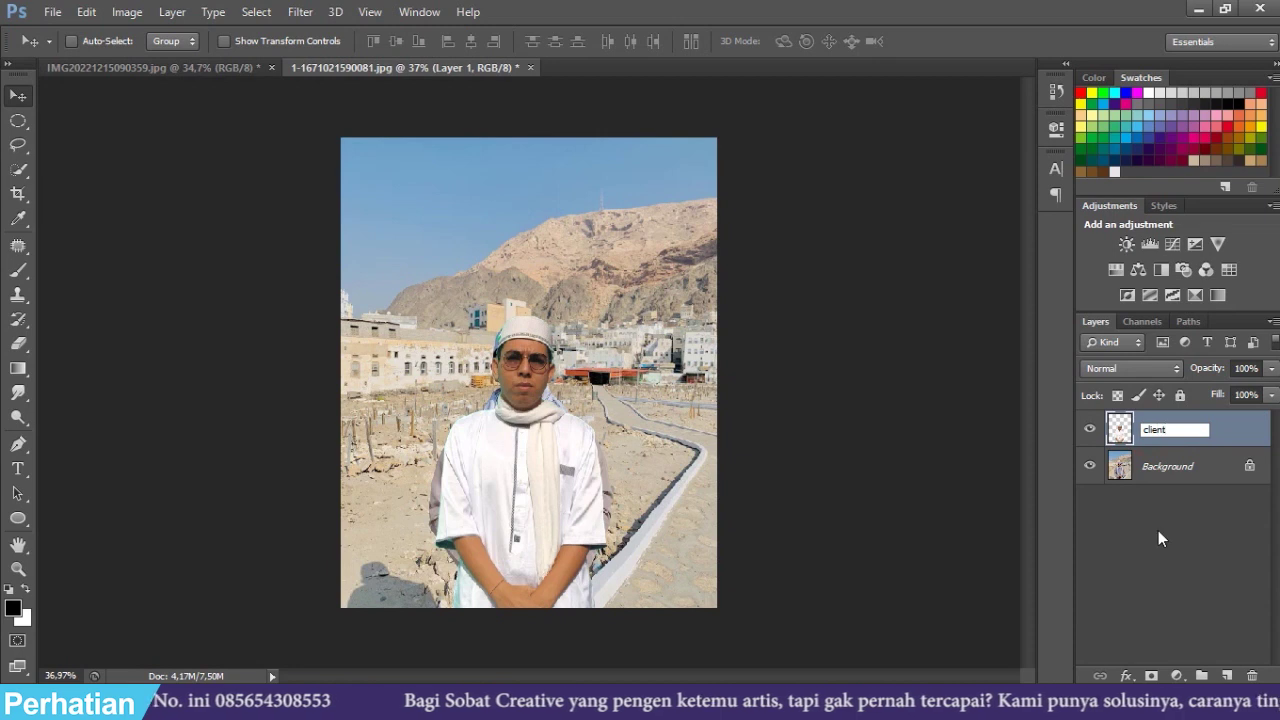
pyautogui.press('Return')
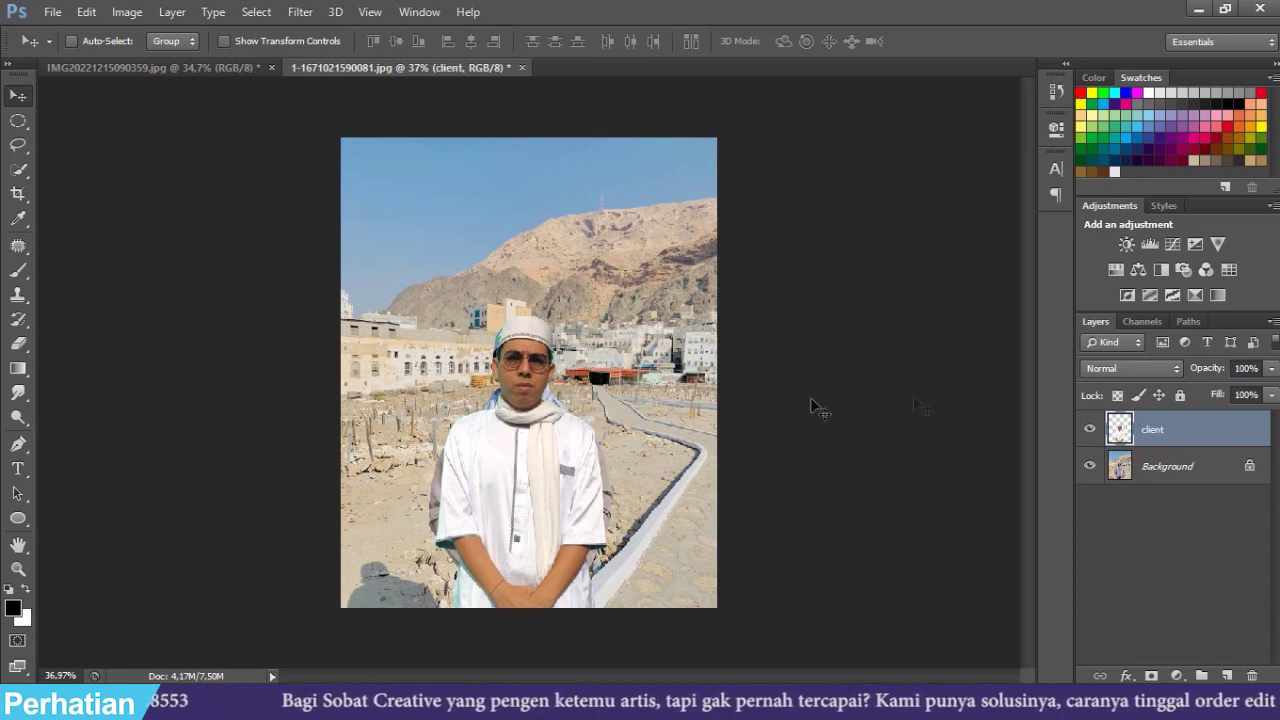
# - Duplicate the Background layer and name the copy 'edit'
pyautogui.scroll(4, 507, 420)
pyautogui.scroll(1, 507, 415)
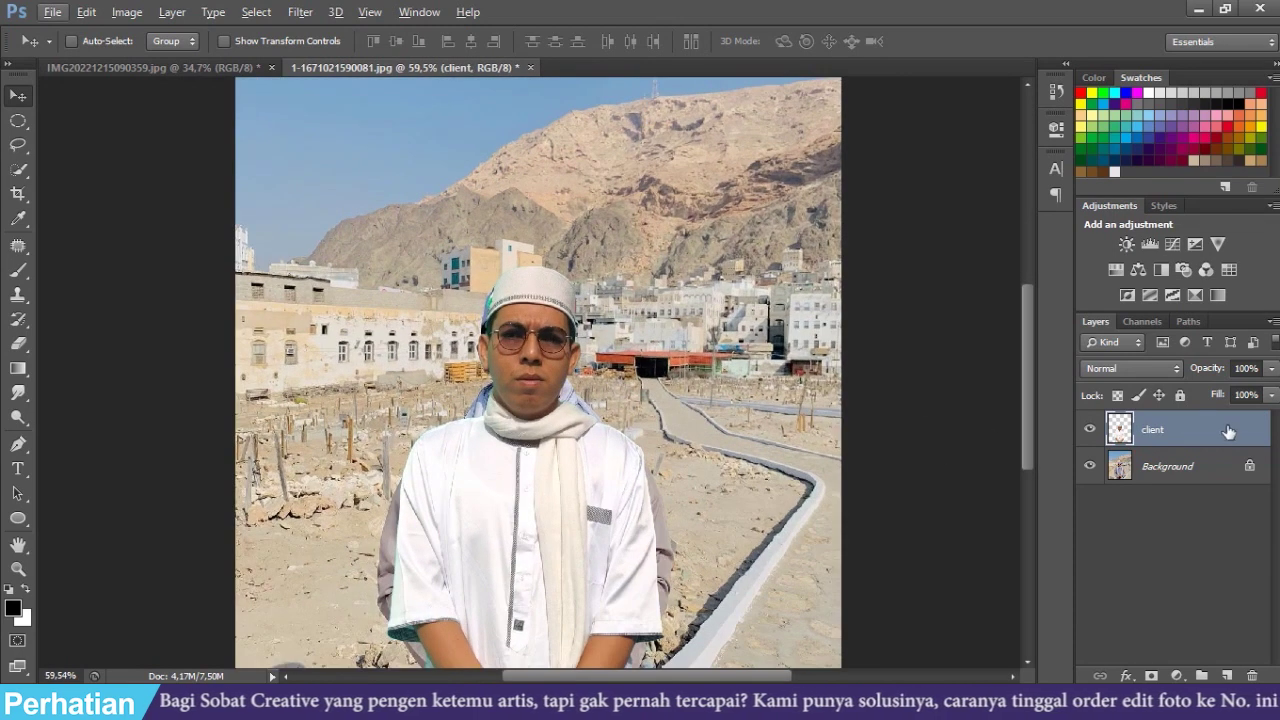
pyautogui.click(1165, 466)
pyautogui.scroll(-3, 829, 467)
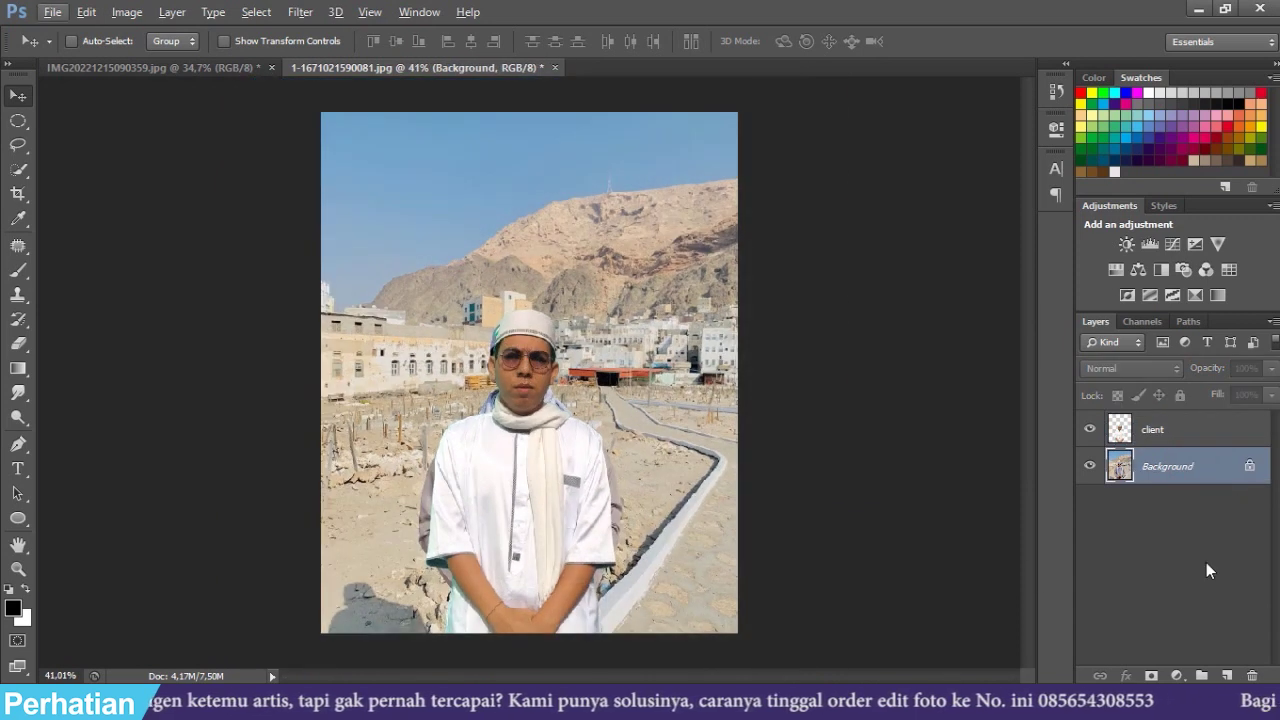
pyautogui.hotkey('ctrl', 'j')
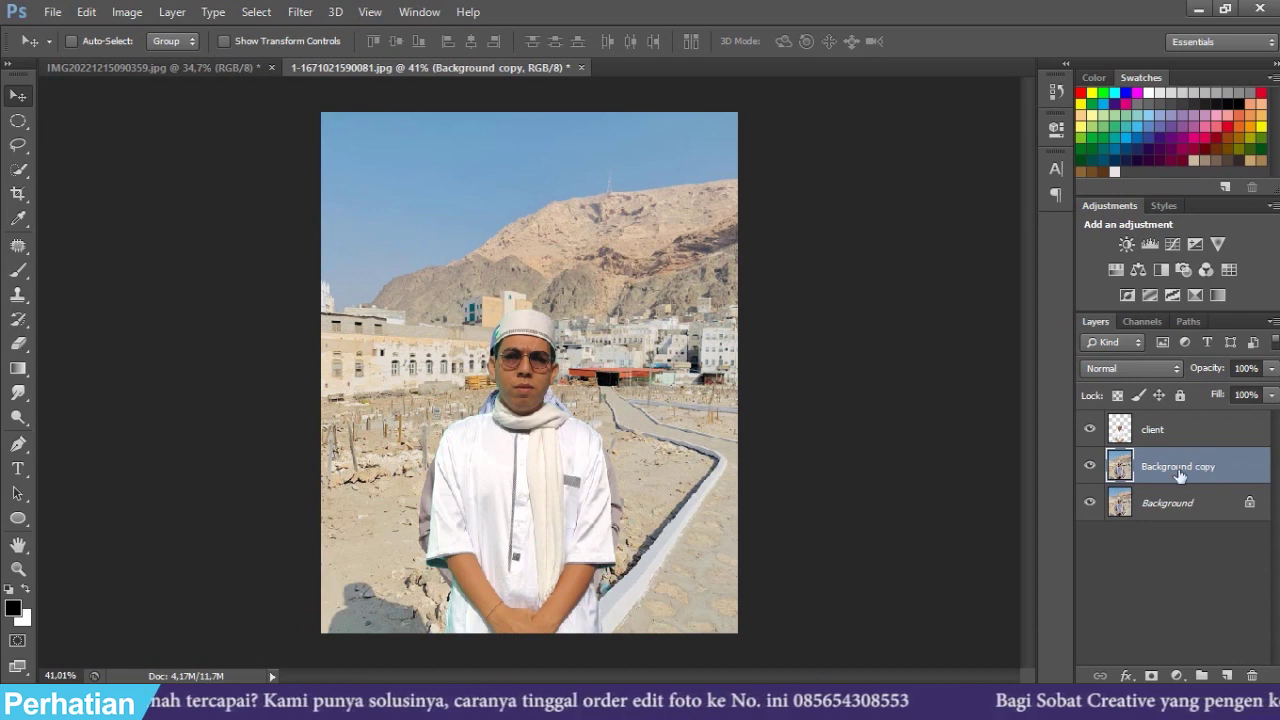
pyautogui.doubleClick(1179, 468)
pyautogui.write('edi')
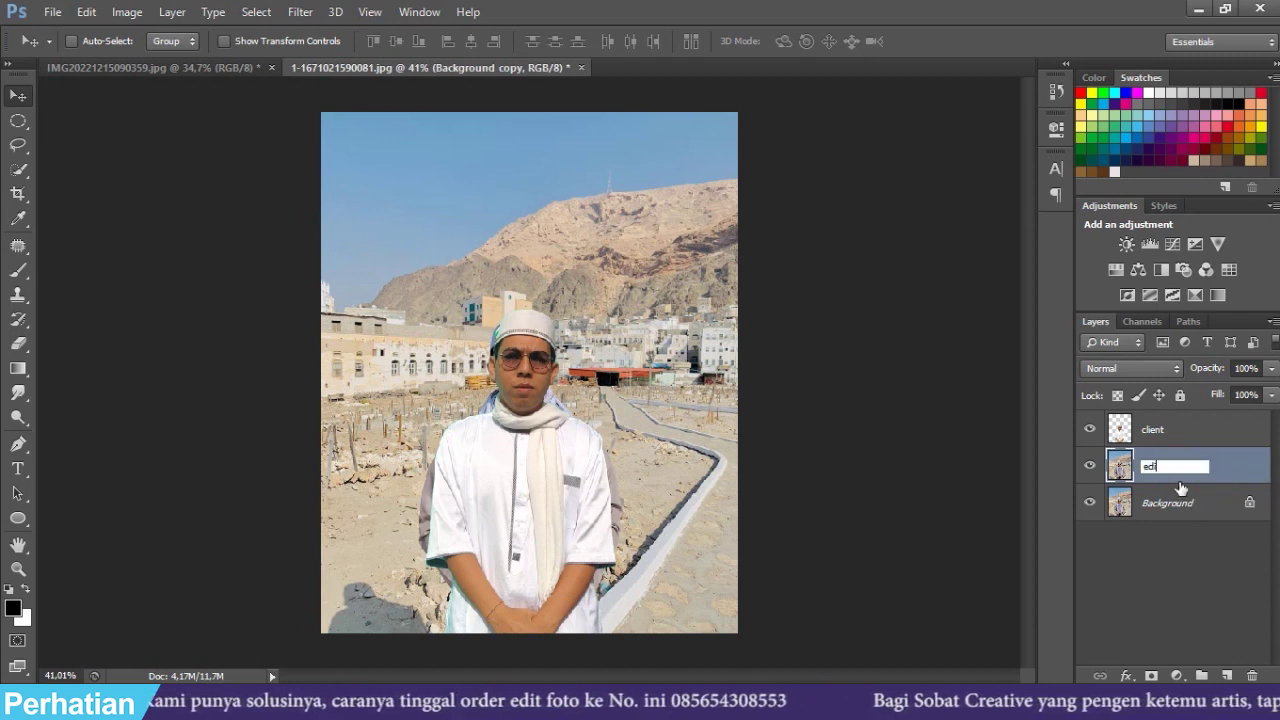
pyautogui.press('Return')
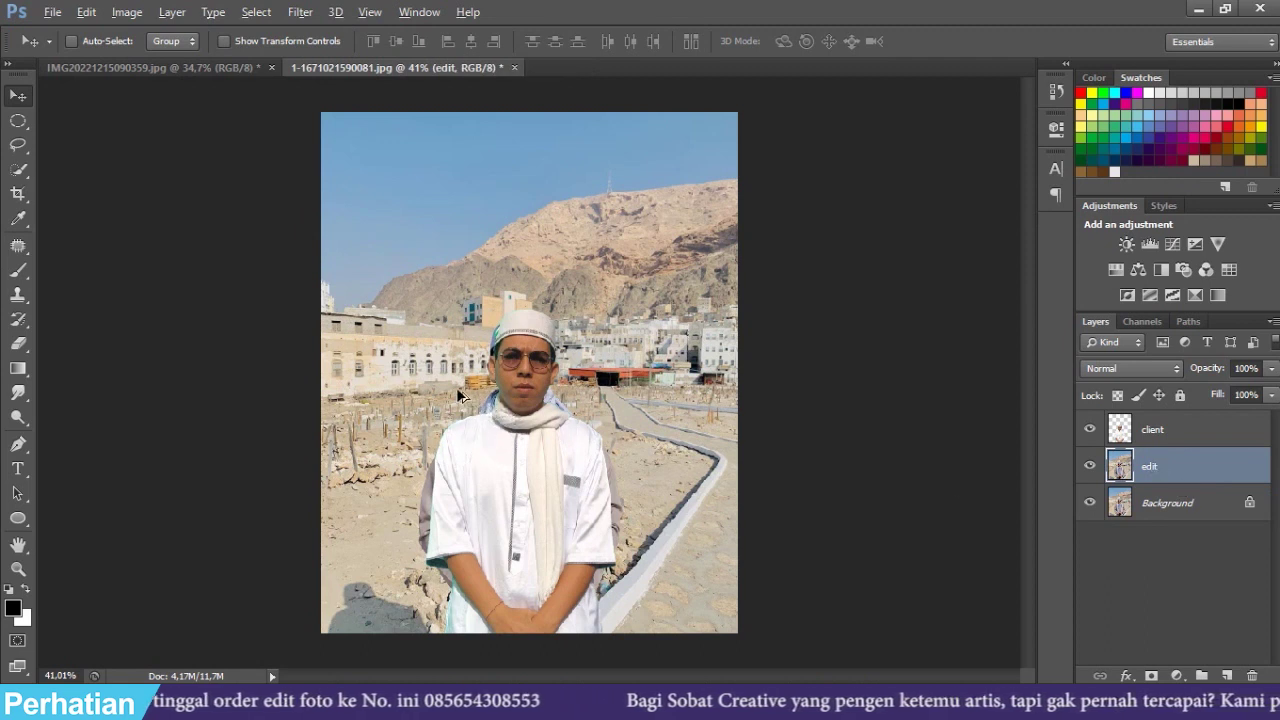
# - Set up the Clone Stamp at size 50 and sample nearby desert ground as source
pyautogui.scroll(3, 460, 397)
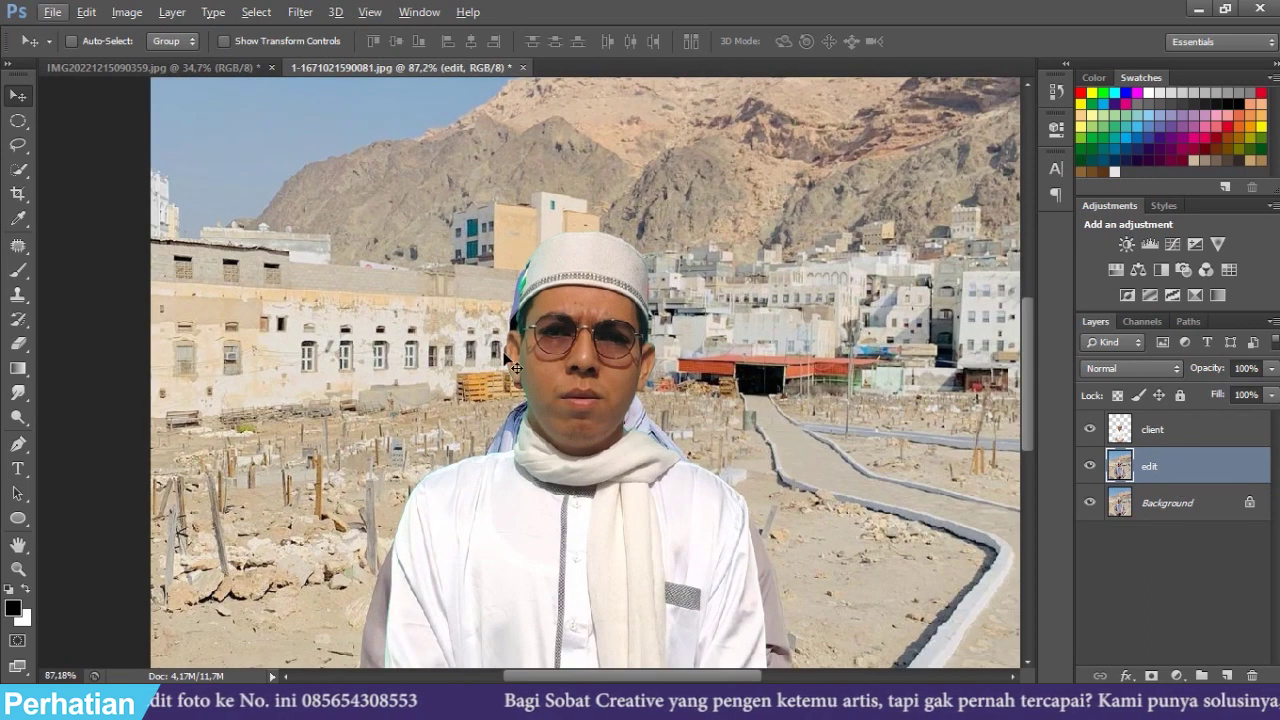
pyautogui.scroll(-3, 491, 535)
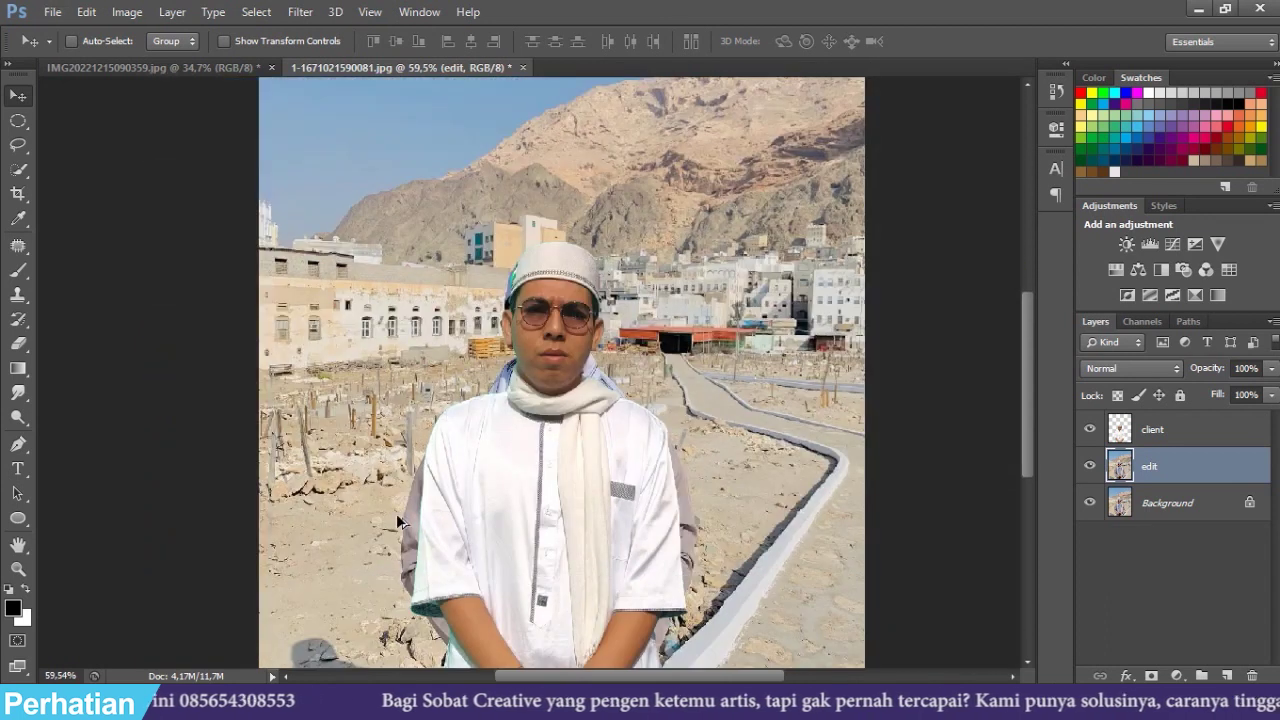
pyautogui.scroll(1, 398, 518)
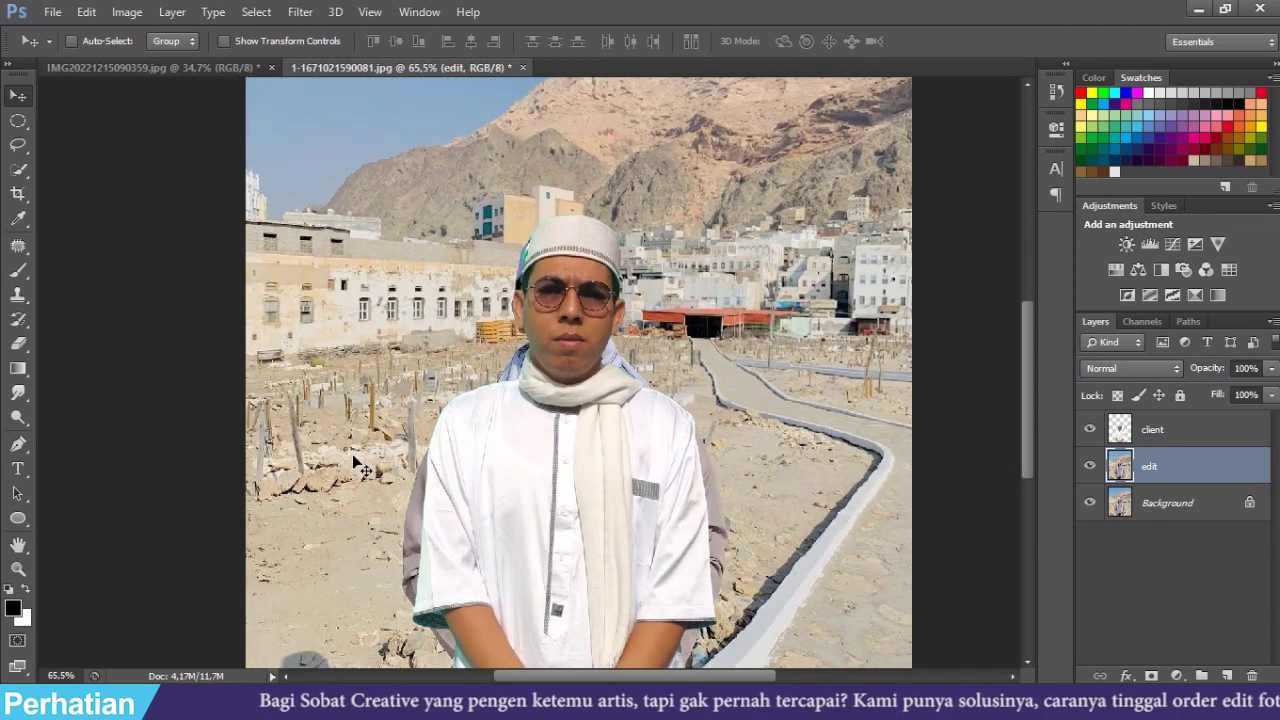
pyautogui.press('s')
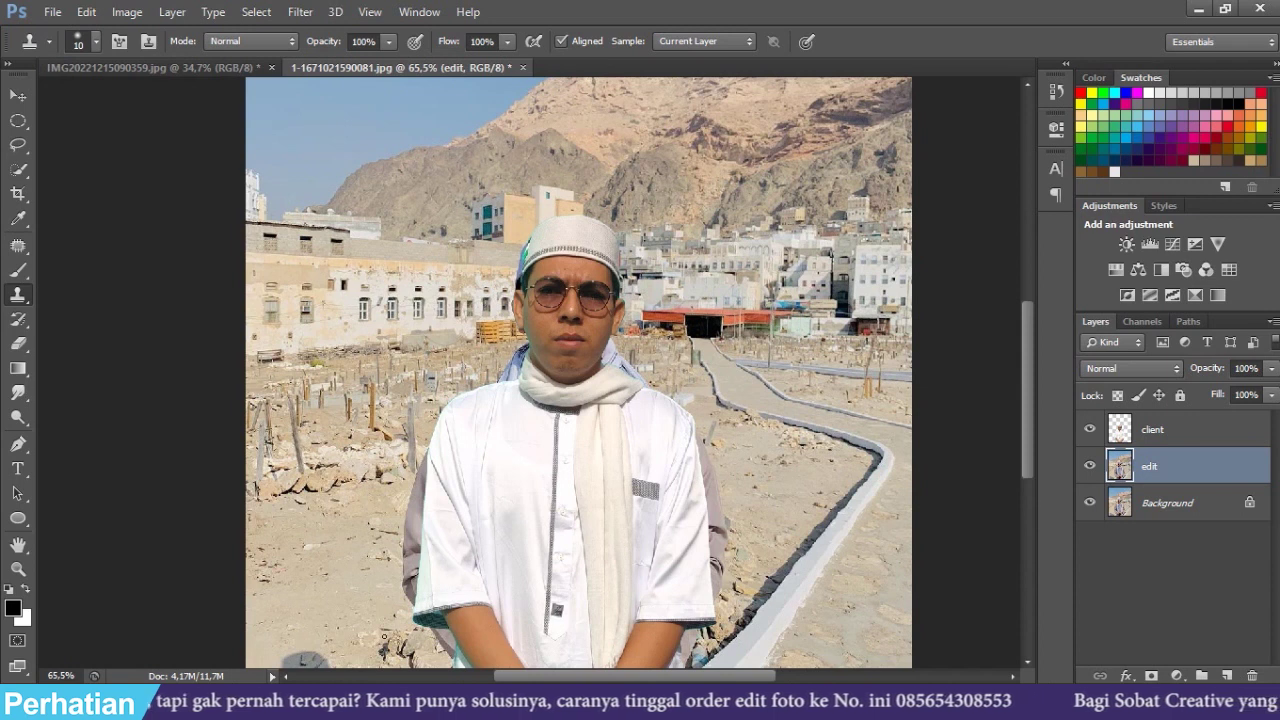
pyautogui.press(']')
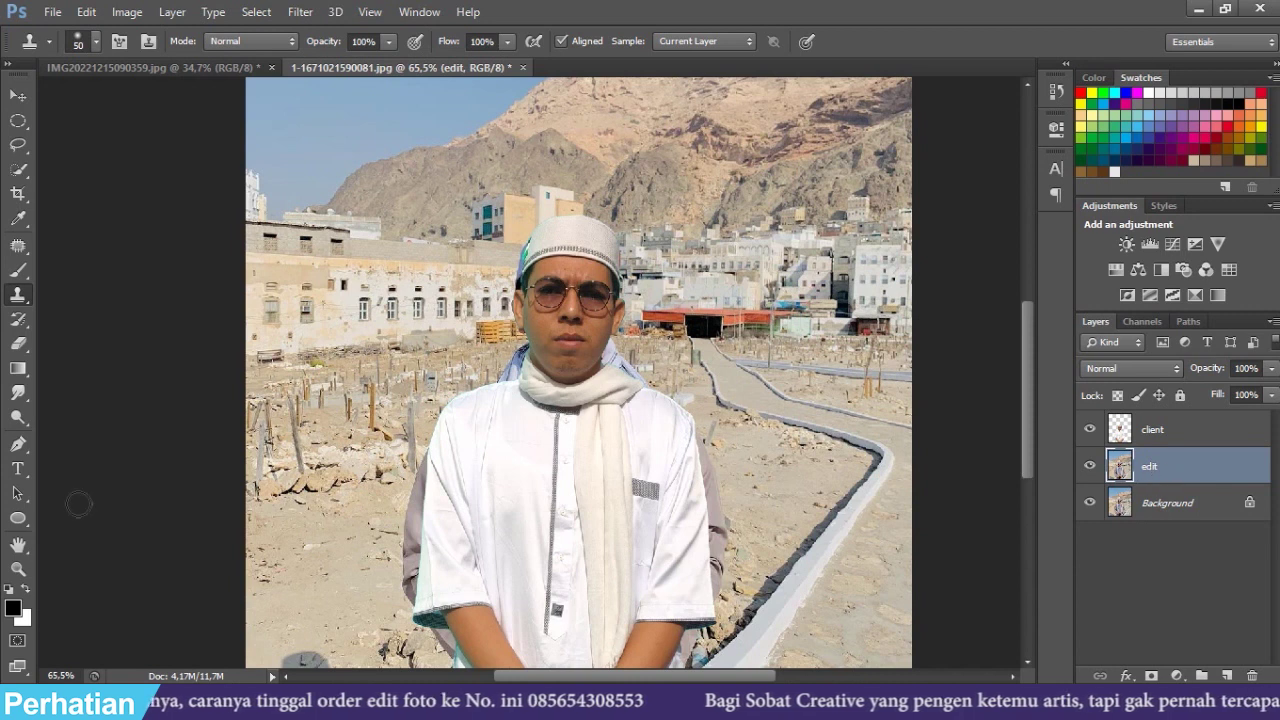
pyautogui.press('alt')
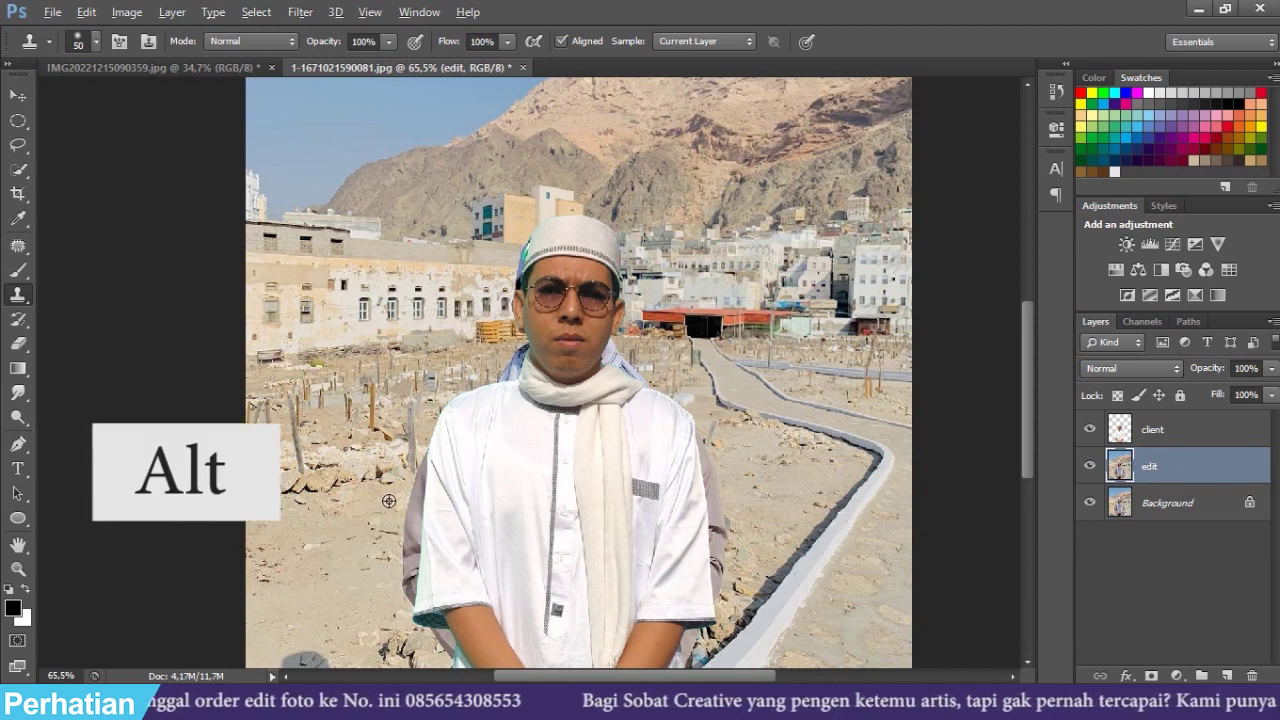
pyautogui.keyDown('alt'); pyautogui.click(389, 501); pyautogui.keyUp('alt')
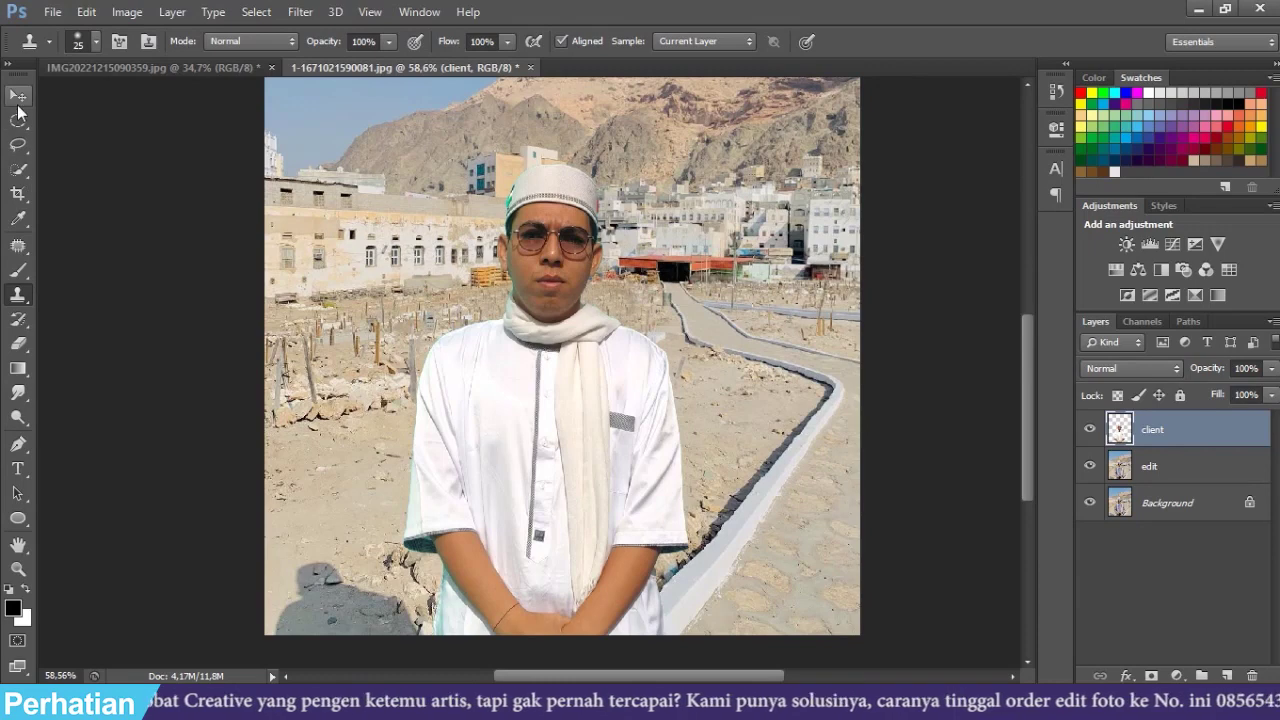
# - Zoom in on the man's cap and set up a soft Eraser with 0% hardness
pyautogui.click(18, 106)
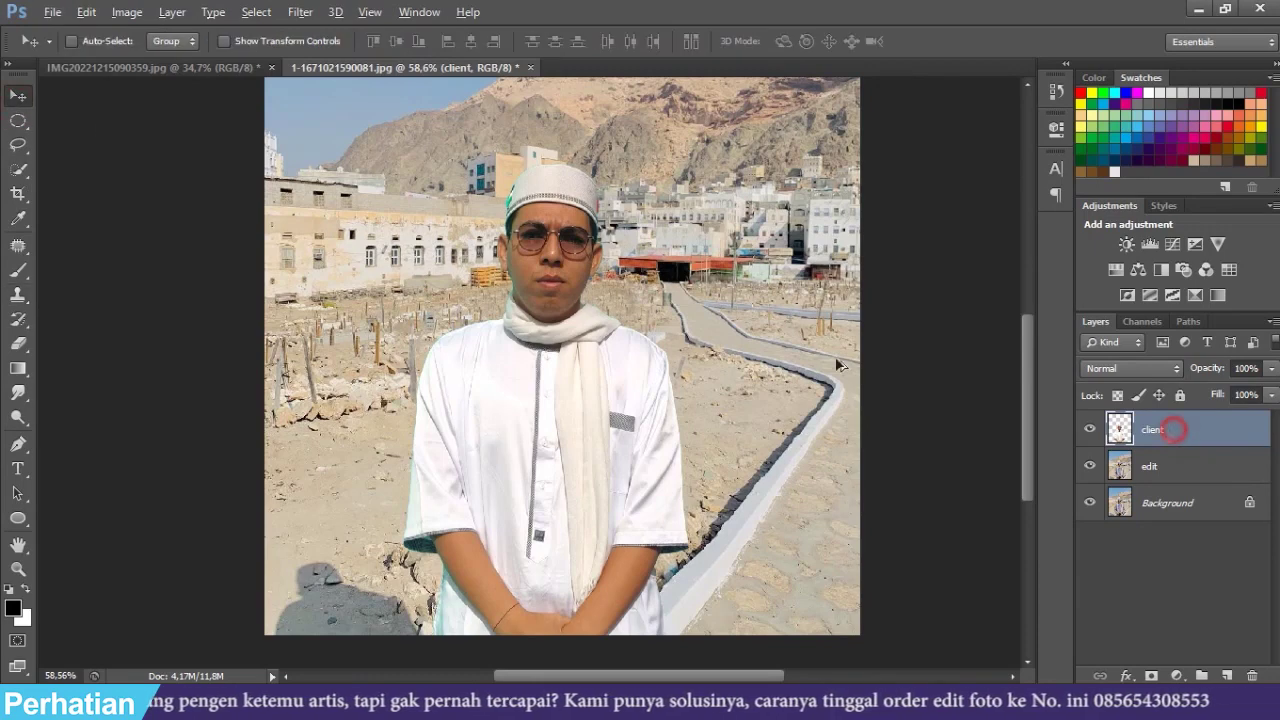
pyautogui.keyDown('alt'); pyautogui.scroll(5, 540, 274); pyautogui.keyUp('alt')
pyautogui.keyDown('alt'); pyautogui.scroll(2, 540, 274); pyautogui.keyUp('alt')
pyautogui.keyDown('alt'); pyautogui.scroll(2, 540, 265); pyautogui.keyUp('alt')
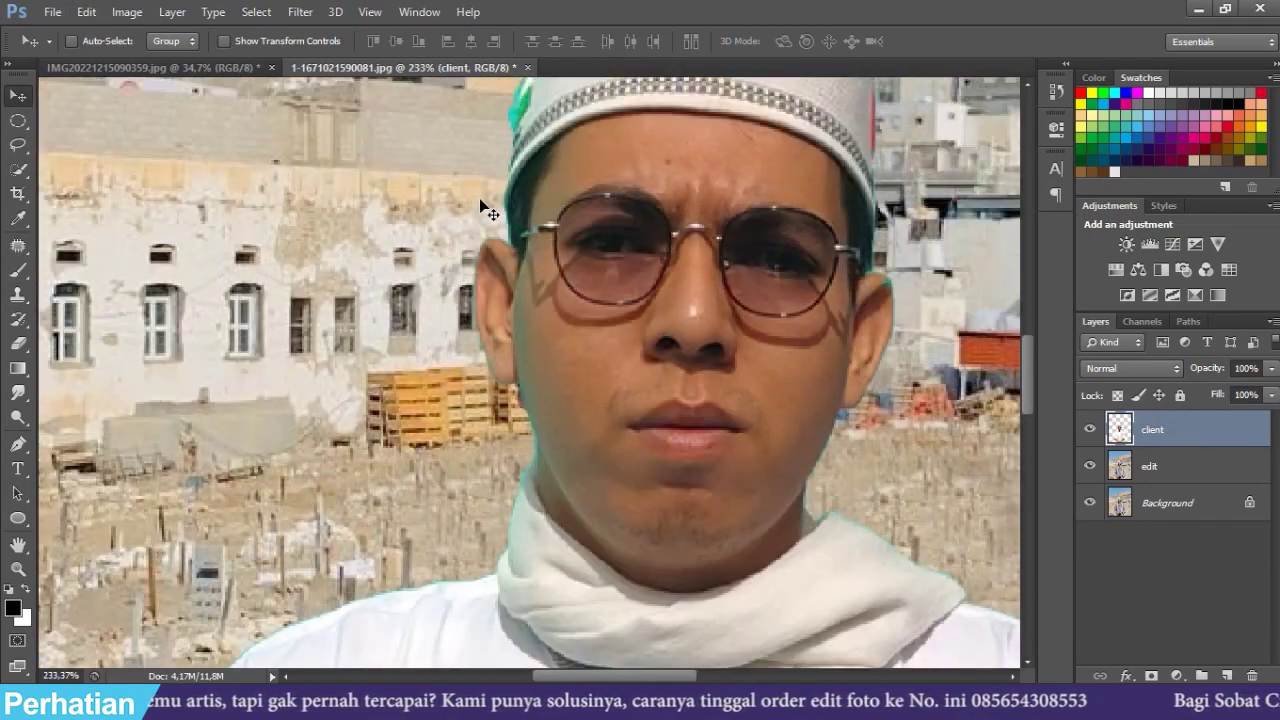
pyautogui.keyDown('alt'); pyautogui.scroll(2, 540, 255); pyautogui.keyUp('alt')
pyautogui.keyDown('alt'); pyautogui.scroll(1, 540, 240); pyautogui.keyUp('alt')
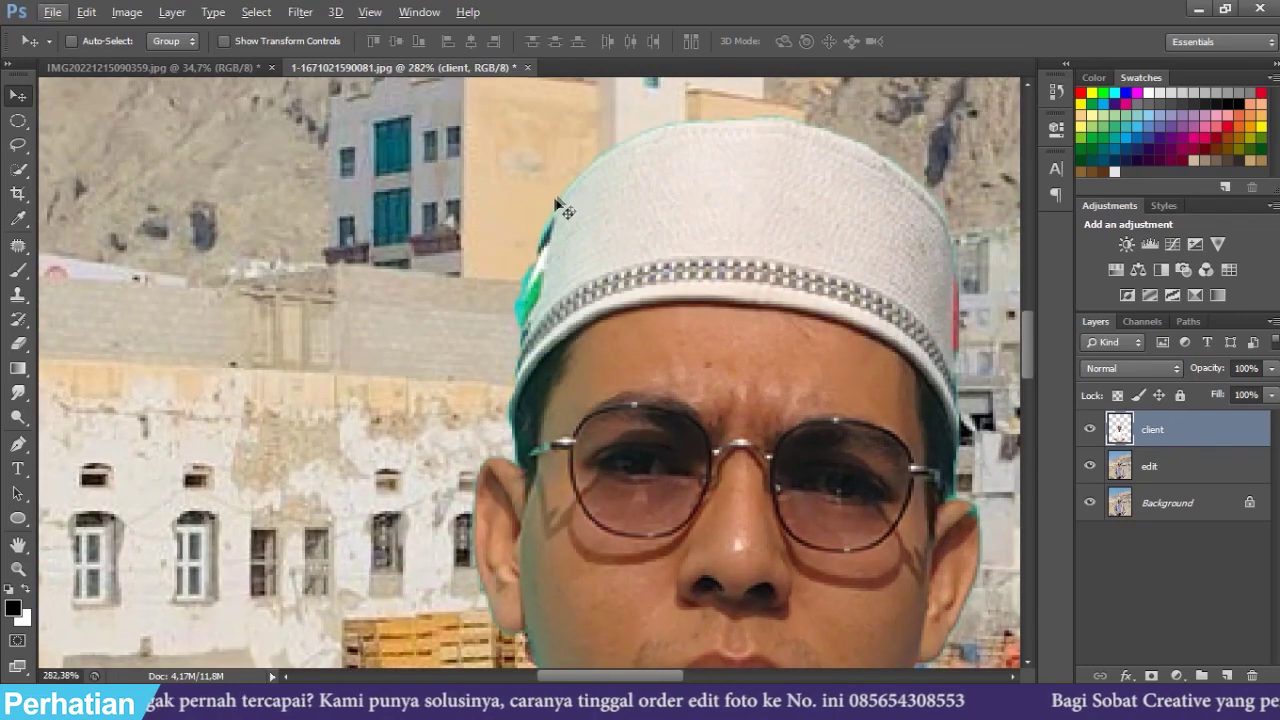
pyautogui.keyDown('alt'); pyautogui.scroll(2, 525, 269); pyautogui.keyUp('alt')
pyautogui.keyDown('alt'); pyautogui.scroll(1, 534, 277); pyautogui.keyUp('alt')
pyautogui.keyDown('alt'); pyautogui.scroll(1, 551, 266); pyautogui.keyUp('alt')
pyautogui.keyDown('alt'); pyautogui.scroll(1, 551, 309); pyautogui.keyUp('alt')
pyautogui.keyDown('alt'); pyautogui.scroll(-1, 556, 322); pyautogui.keyUp('alt')
pyautogui.keyDown('alt'); pyautogui.scroll(-2, 520, 337); pyautogui.keyUp('alt')
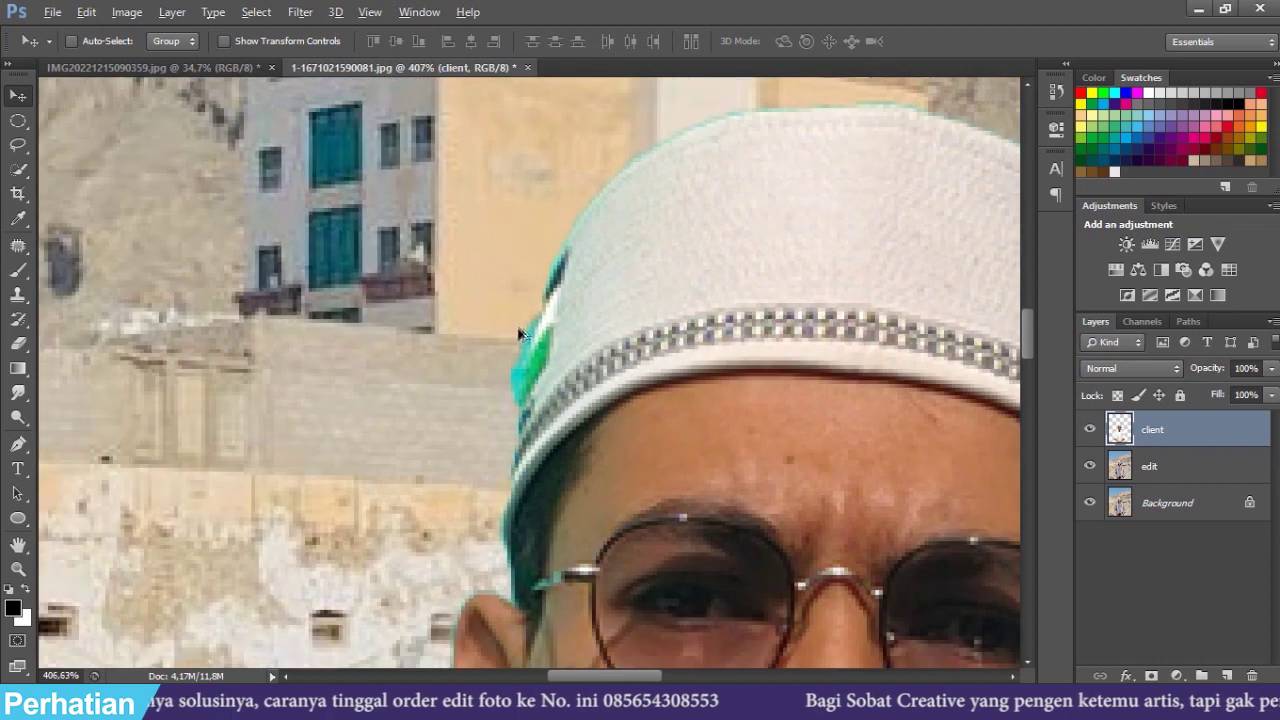
pyautogui.keyDown('alt'); pyautogui.scroll(-1, 522, 327); pyautogui.keyUp('alt')
pyautogui.keyDown('alt'); pyautogui.scroll(2, 499, 304); pyautogui.keyUp('alt')
pyautogui.press('e')
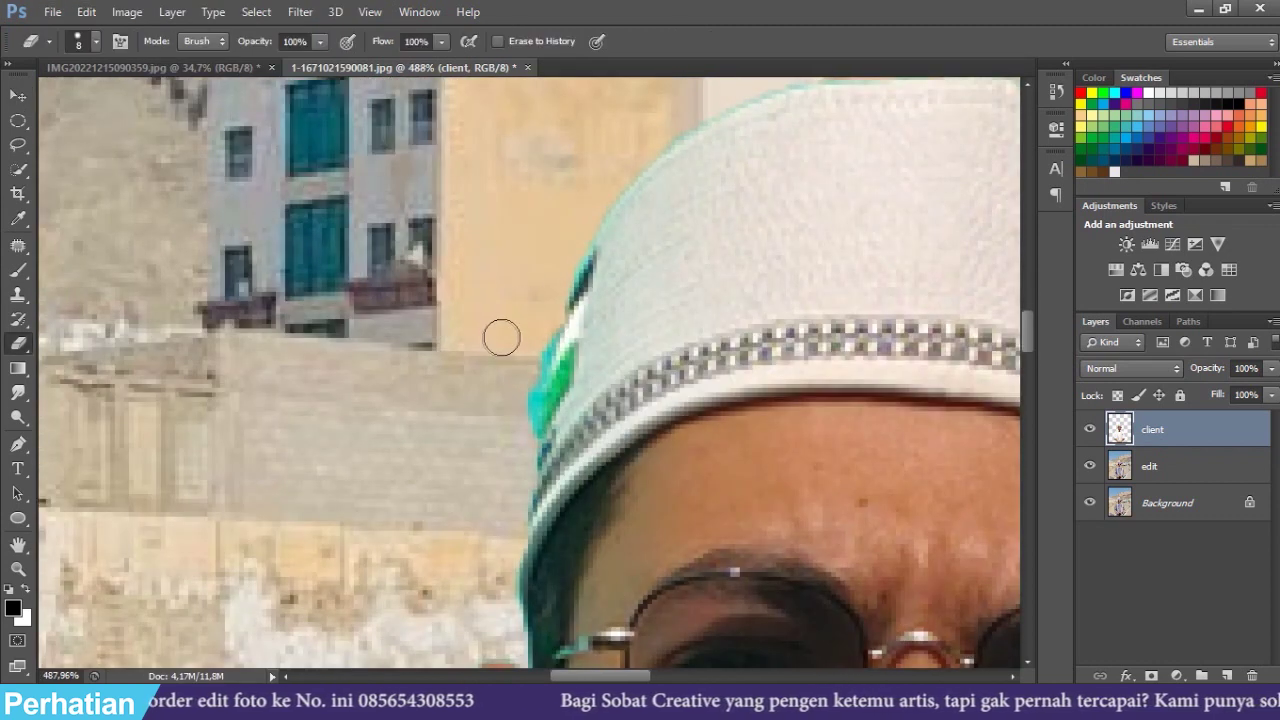
pyautogui.rightClick(515, 303)
pyautogui.moveTo(723, 392); pyautogui.dragTo(561, 393)
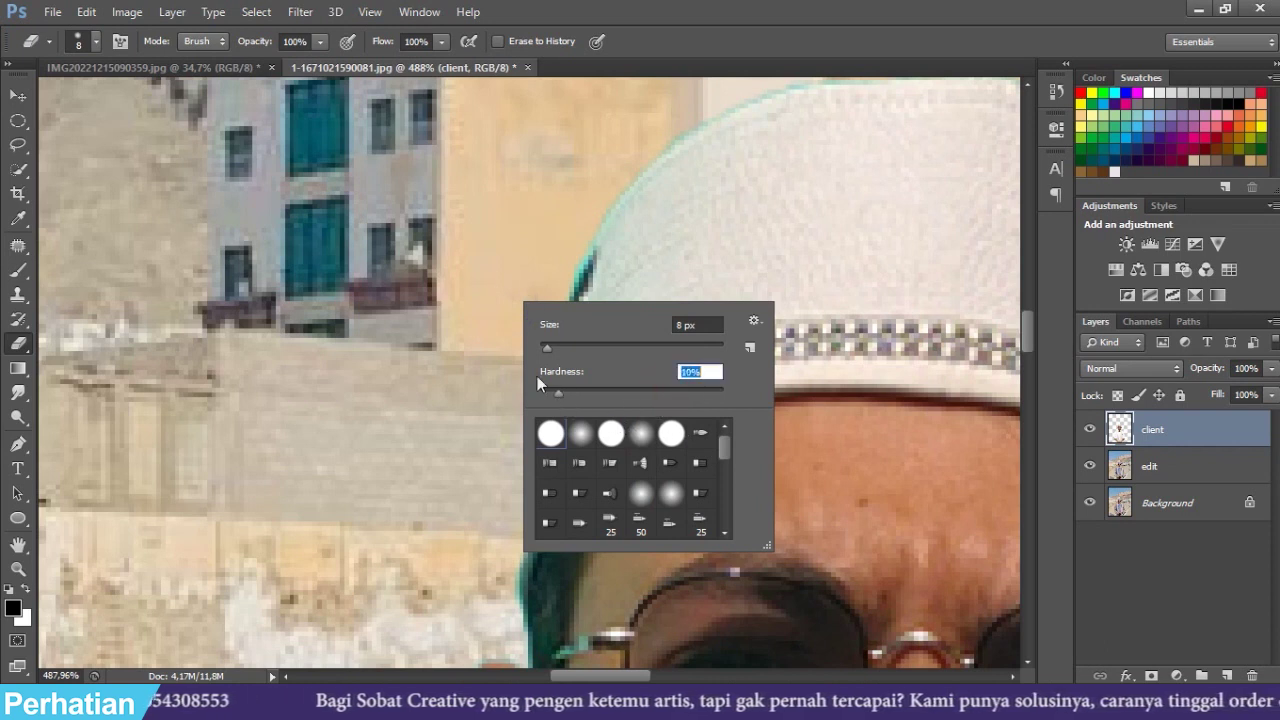
pyautogui.click(320, 41)
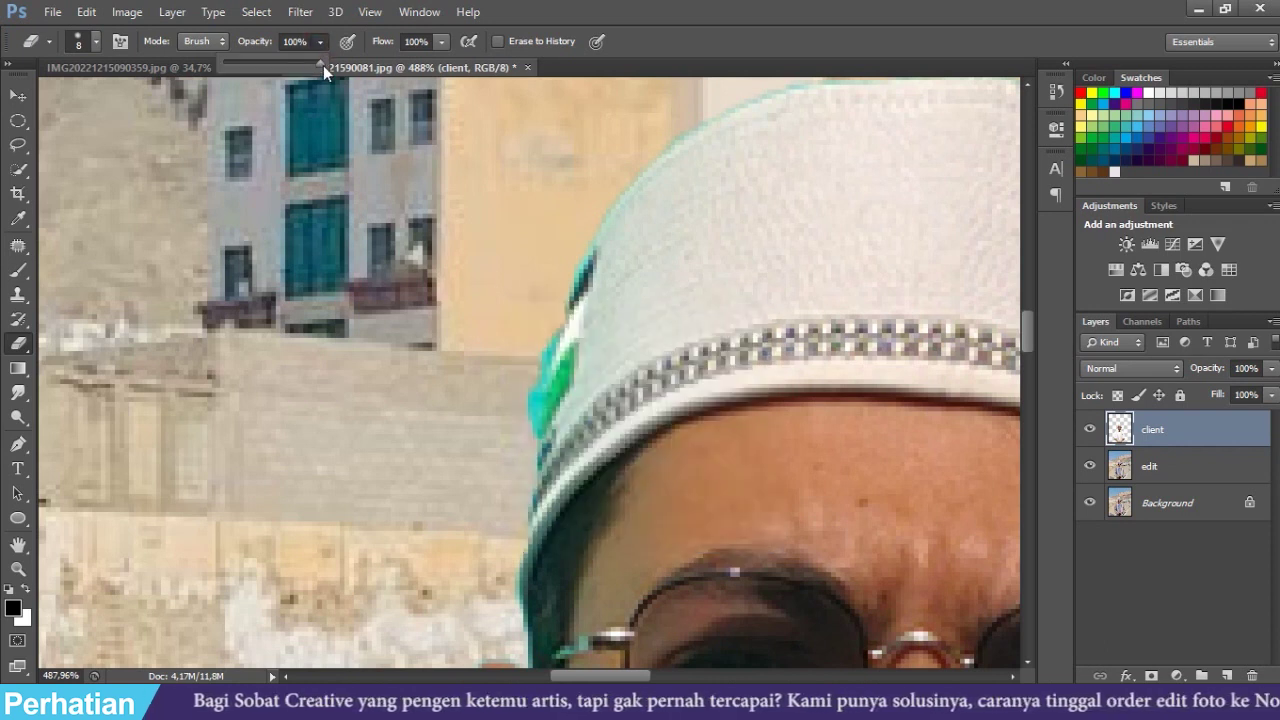
pyautogui.scroll(2, 522, 307)
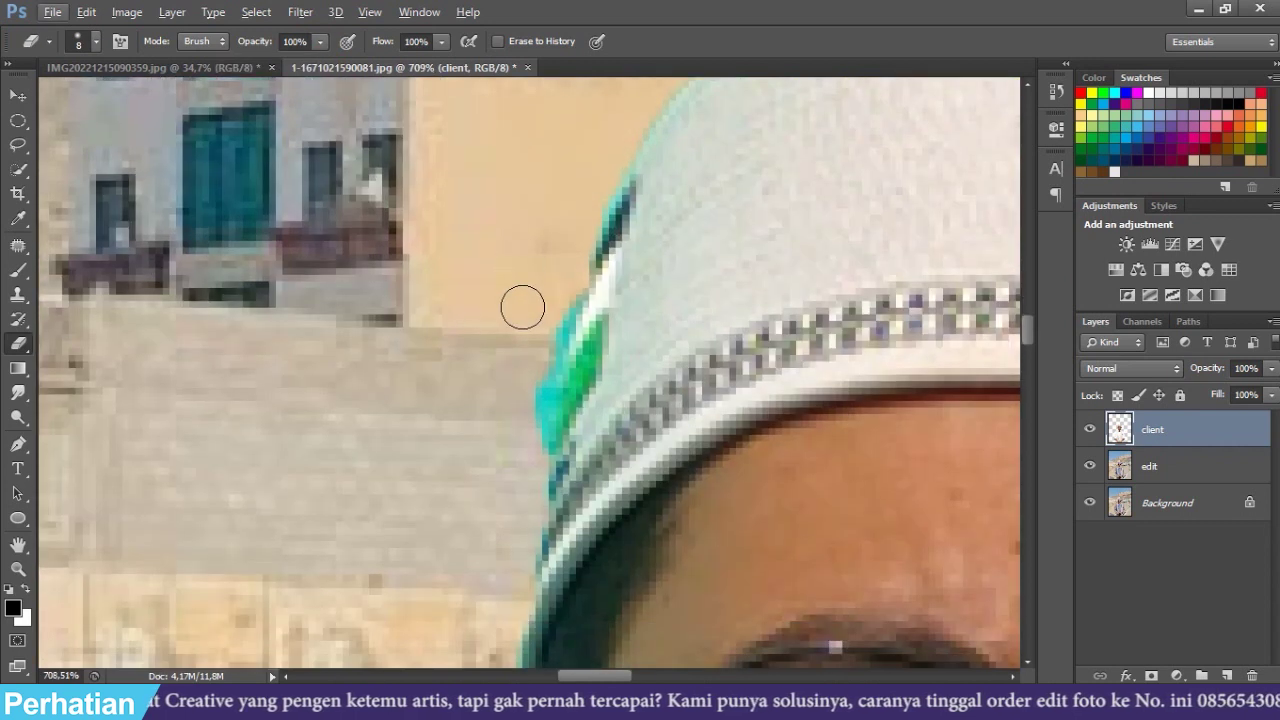
pyautogui.scroll(-2, 522, 307)
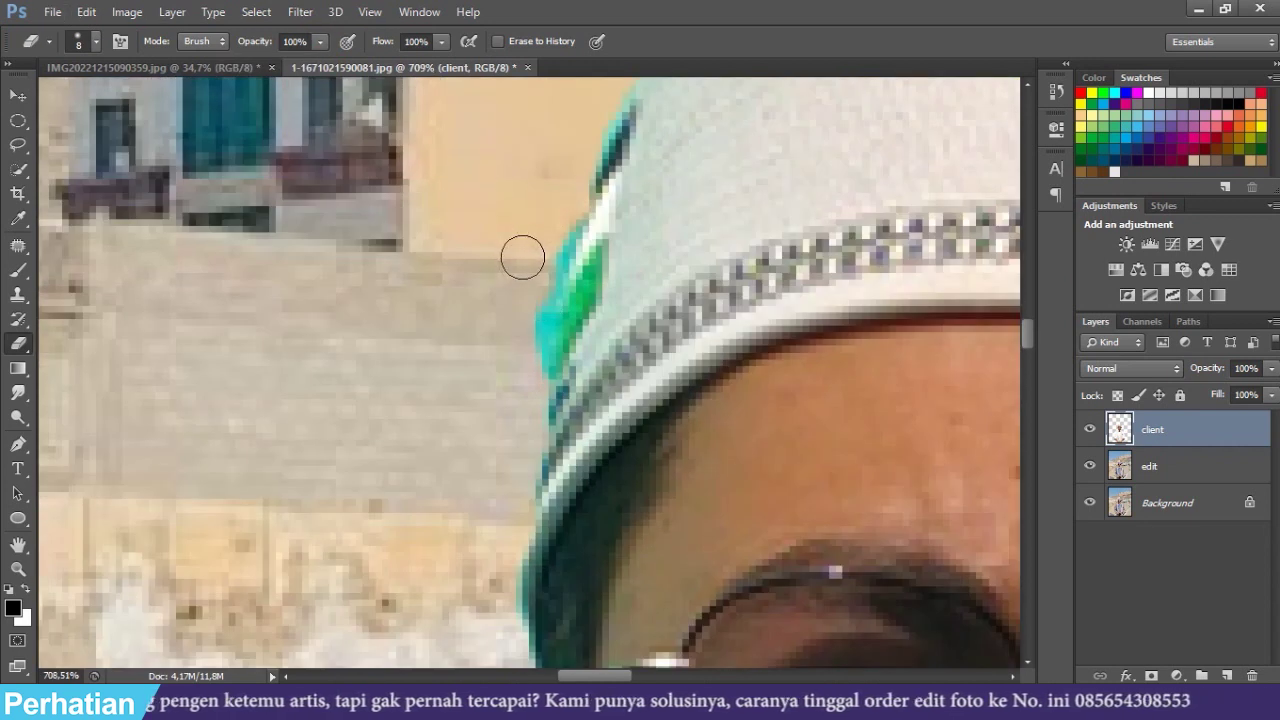
# - Erase the green fringe along the cap's left edge with a size 3–5 eraser
pyautogui.press('[')
pyautogui.press('[')
pyautogui.press('[')
pyautogui.press('[')
pyautogui.click(580, 146)
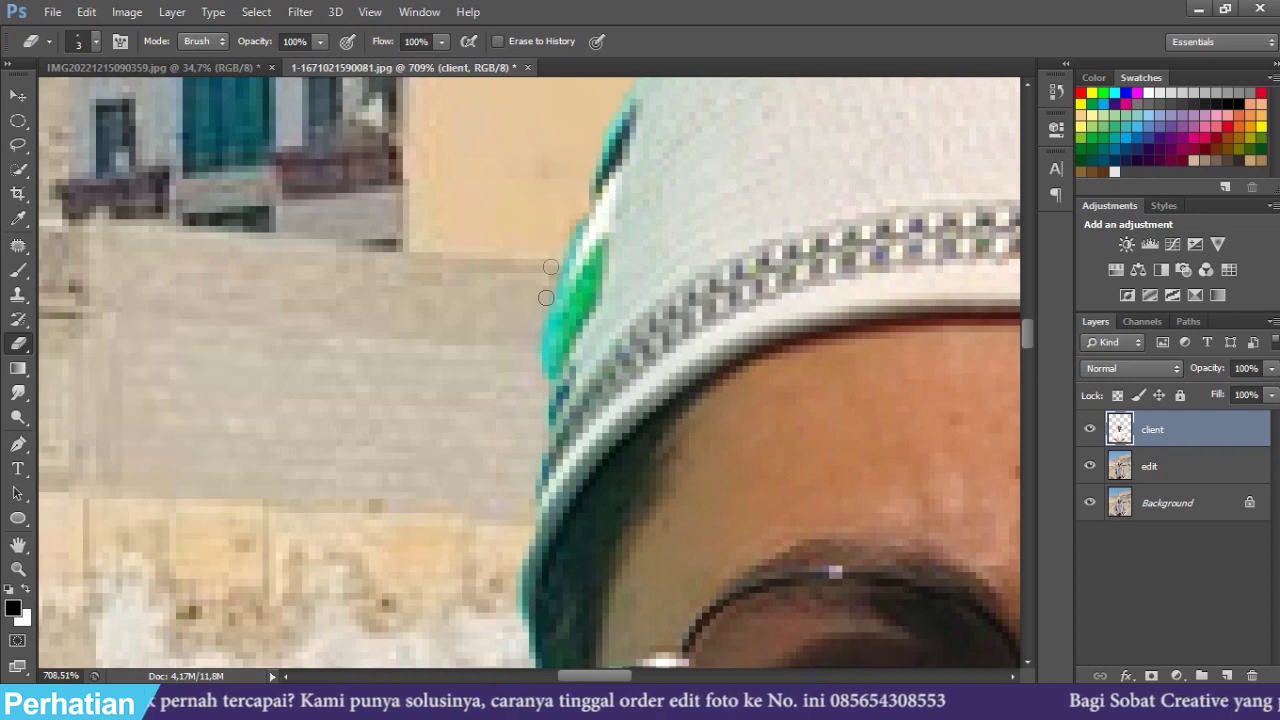
pyautogui.moveTo(579, 182); pyautogui.dragTo(551, 333)
pyautogui.moveTo(579, 254); pyautogui.dragTo(535, 435)
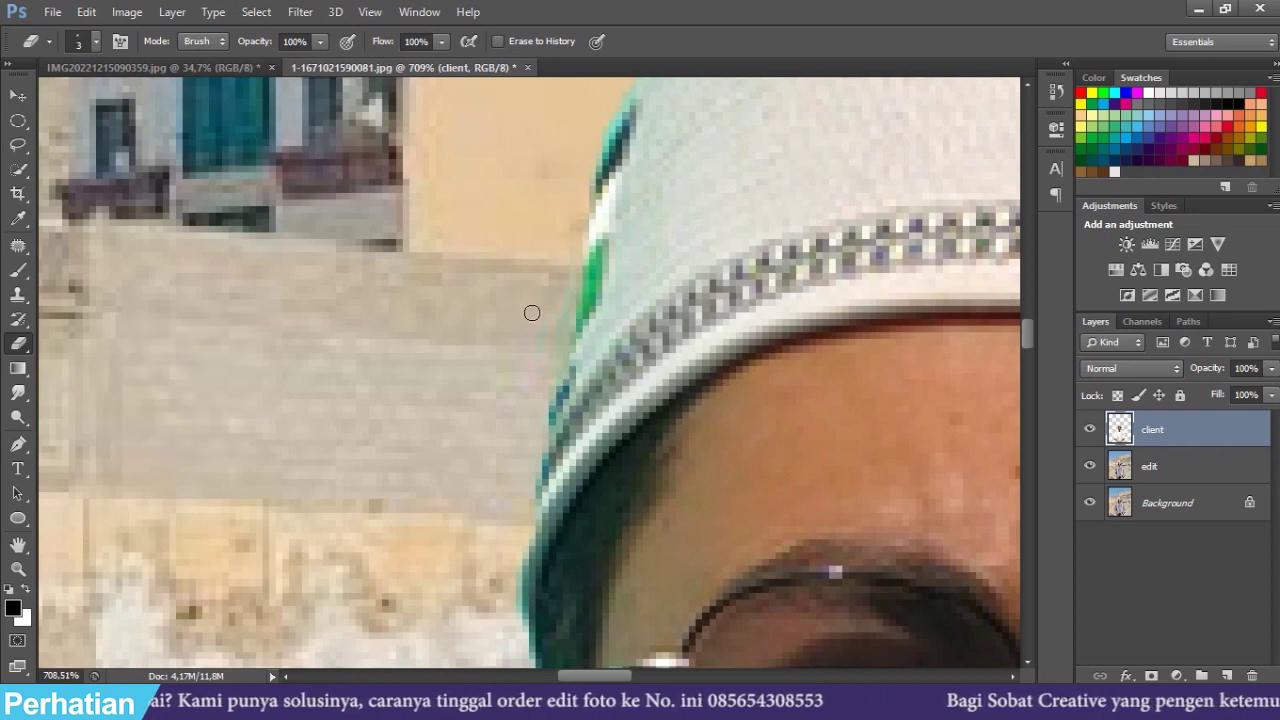
pyautogui.scroll(-3, 541, 239)
pyautogui.scroll(-1, 575, 300)
pyautogui.press(']')
pyautogui.press(']')
pyautogui.scroll(-3, 575, 310)
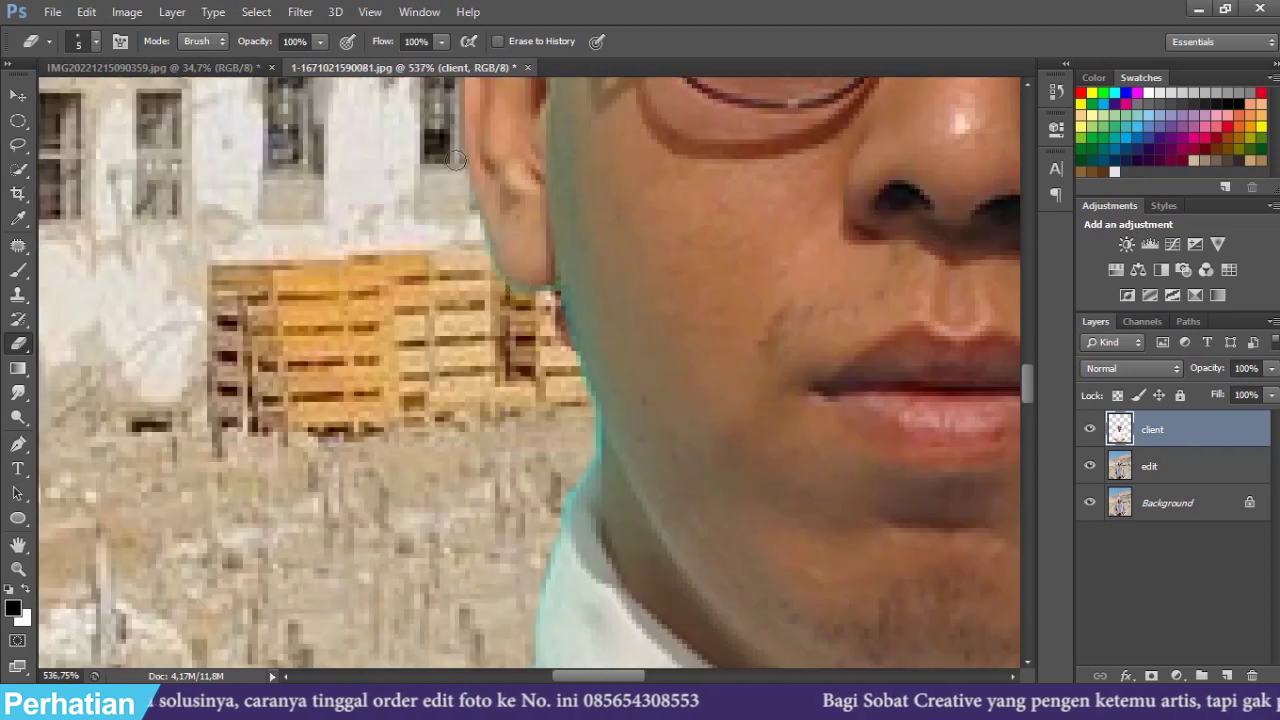
pyautogui.scroll(-1, 620, 270)
pyautogui.scroll(-3, 639, 245)
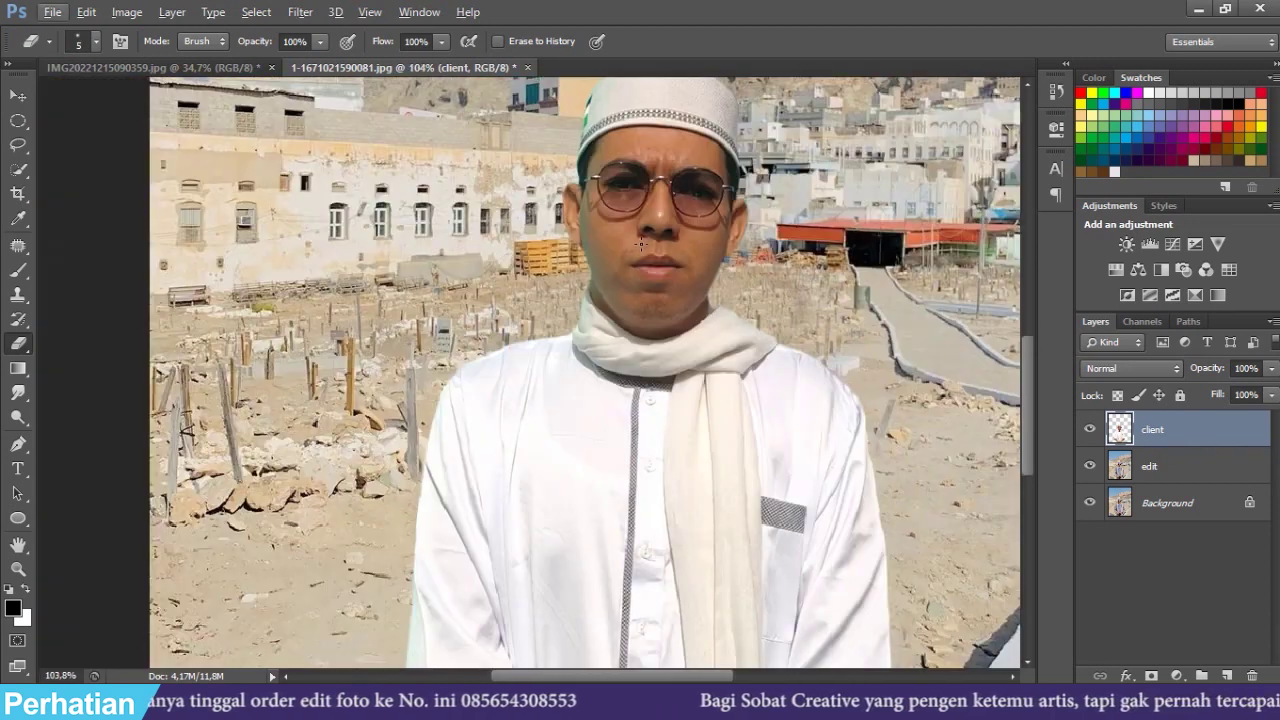
pyautogui.scroll(3, 640, 242)
# - Return to the Move tool and zoom out to review the cleaned cap
pyautogui.click(14, 96)
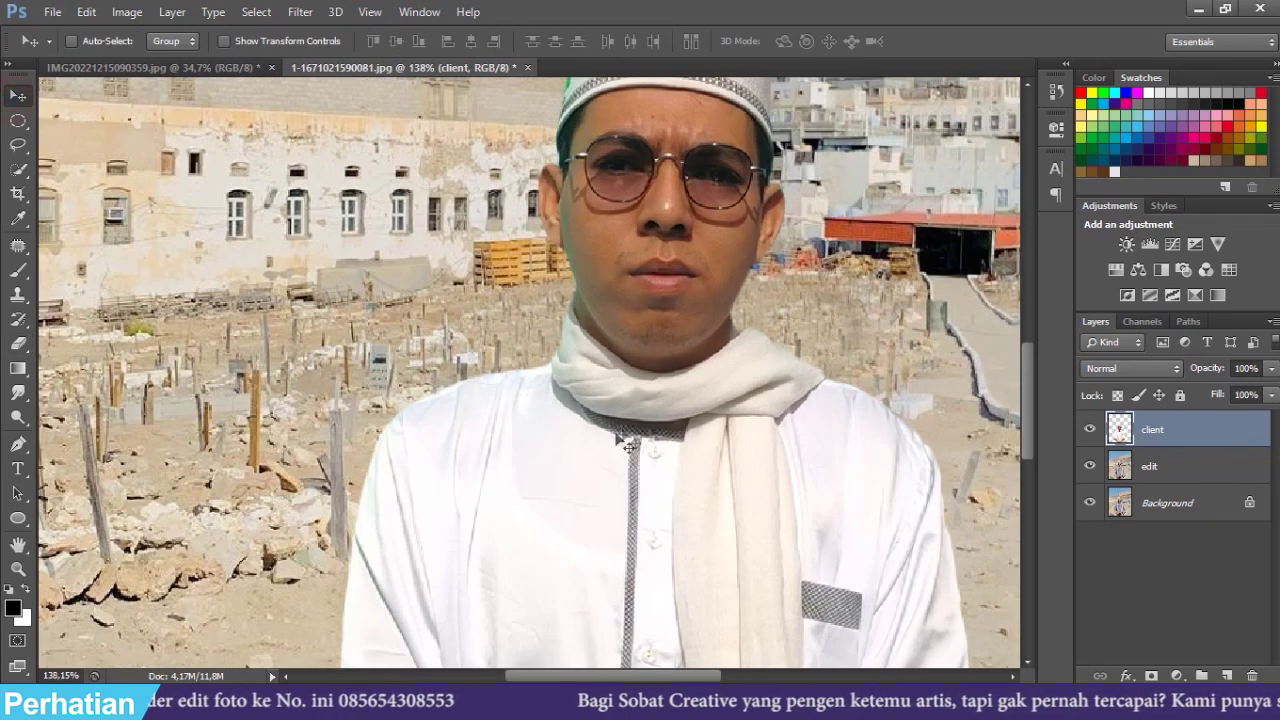
pyautogui.scroll(-2, 606, 432)
pyautogui.scroll(-2, 606, 432)
pyautogui.scroll(-1, 606, 432)
pyautogui.scroll(1, 593, 415)
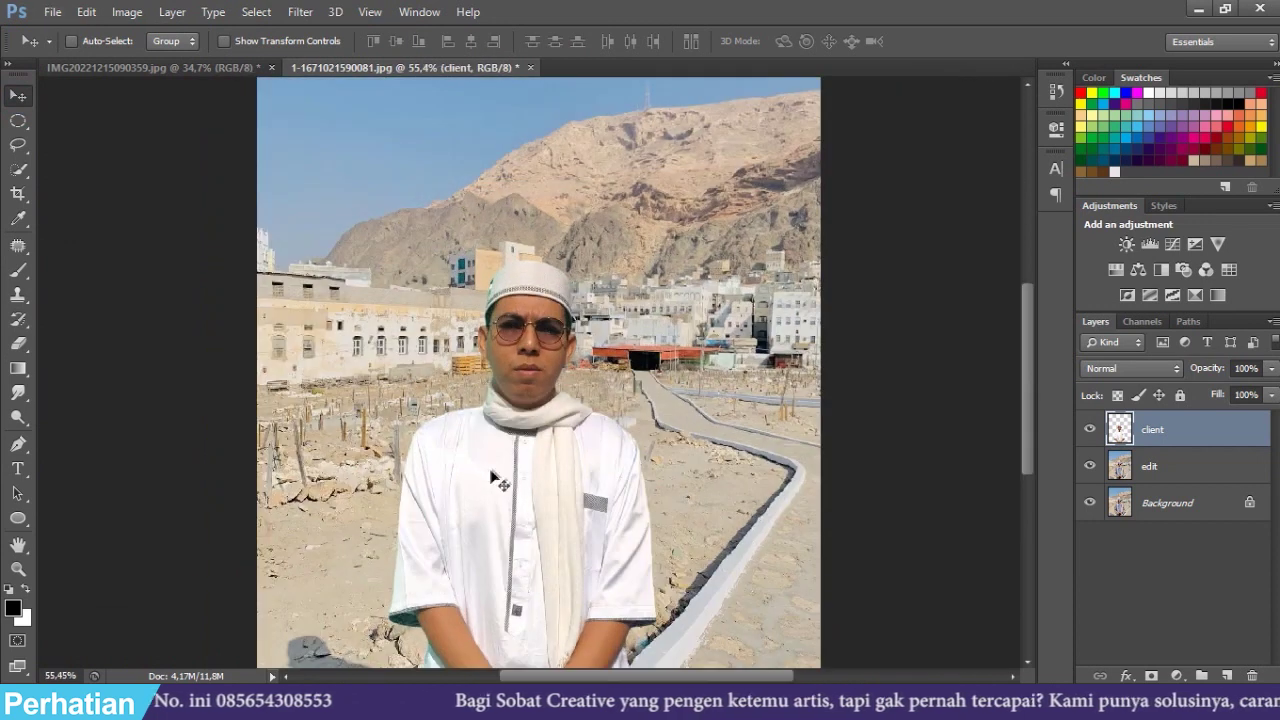
pyautogui.scroll(-1, 585, 420)
pyautogui.scroll(-1, 577, 425)
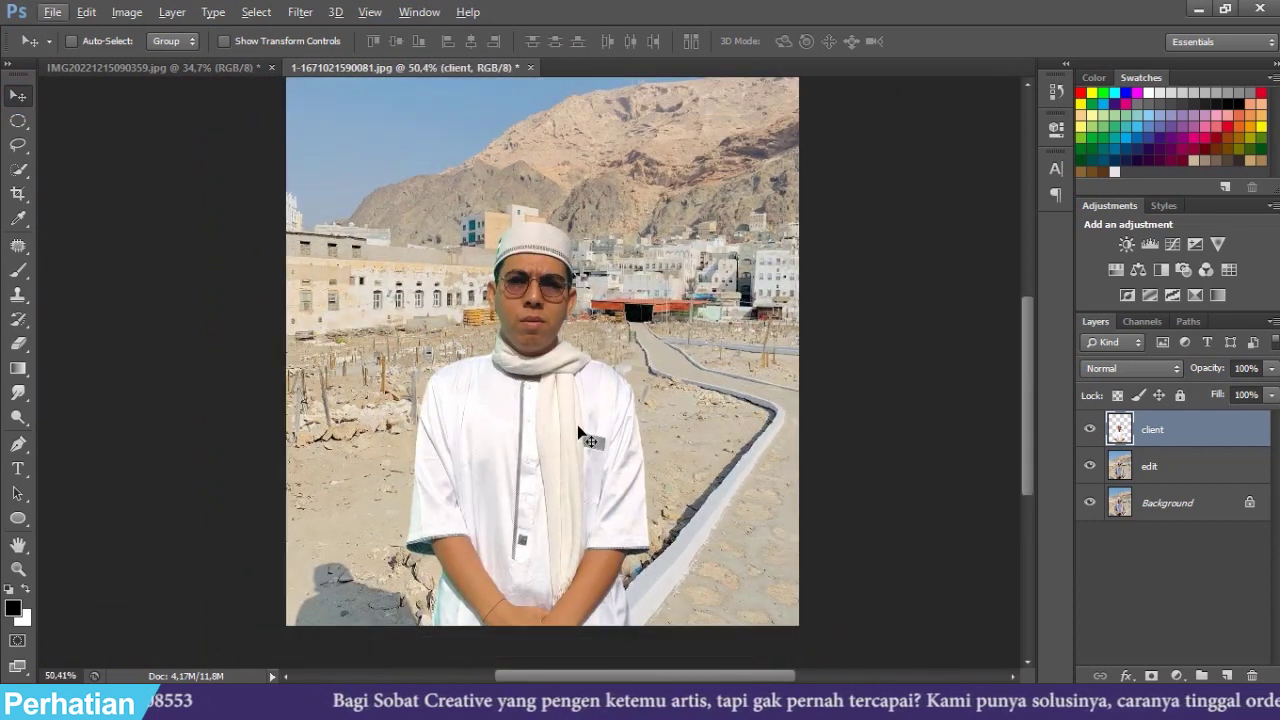
pyautogui.scroll(1, 555, 399)
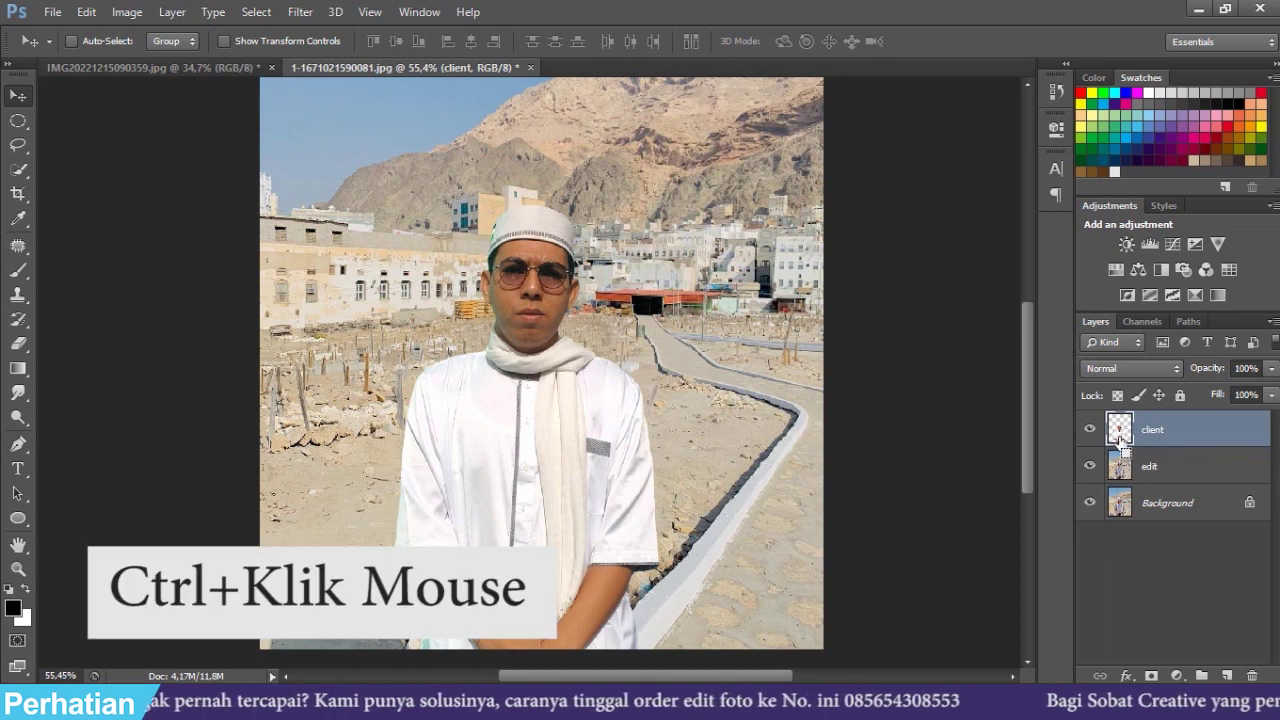
# - Add Color Balance 1 masked to the man, with midtones Red +15 and Magenta −5
pyautogui.keyDown('ctrl'); pyautogui.click(1118, 432); pyautogui.keyUp('ctrl')
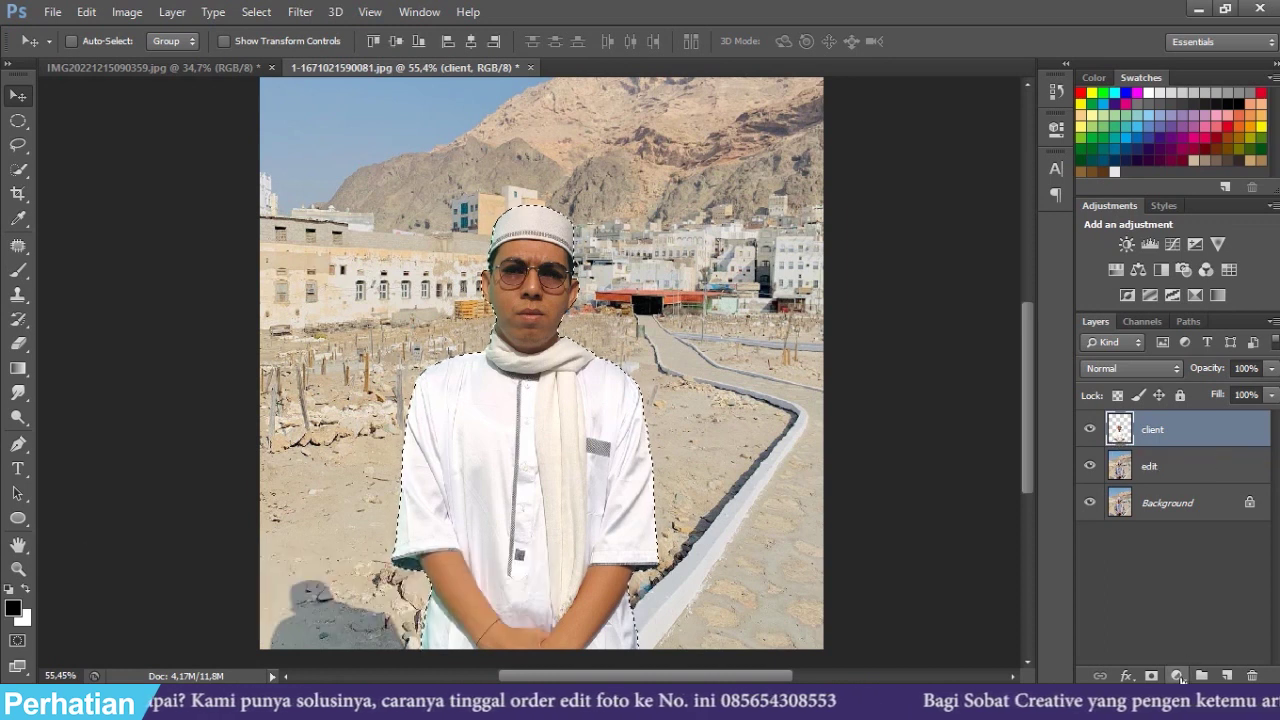
pyautogui.click(1177, 676)
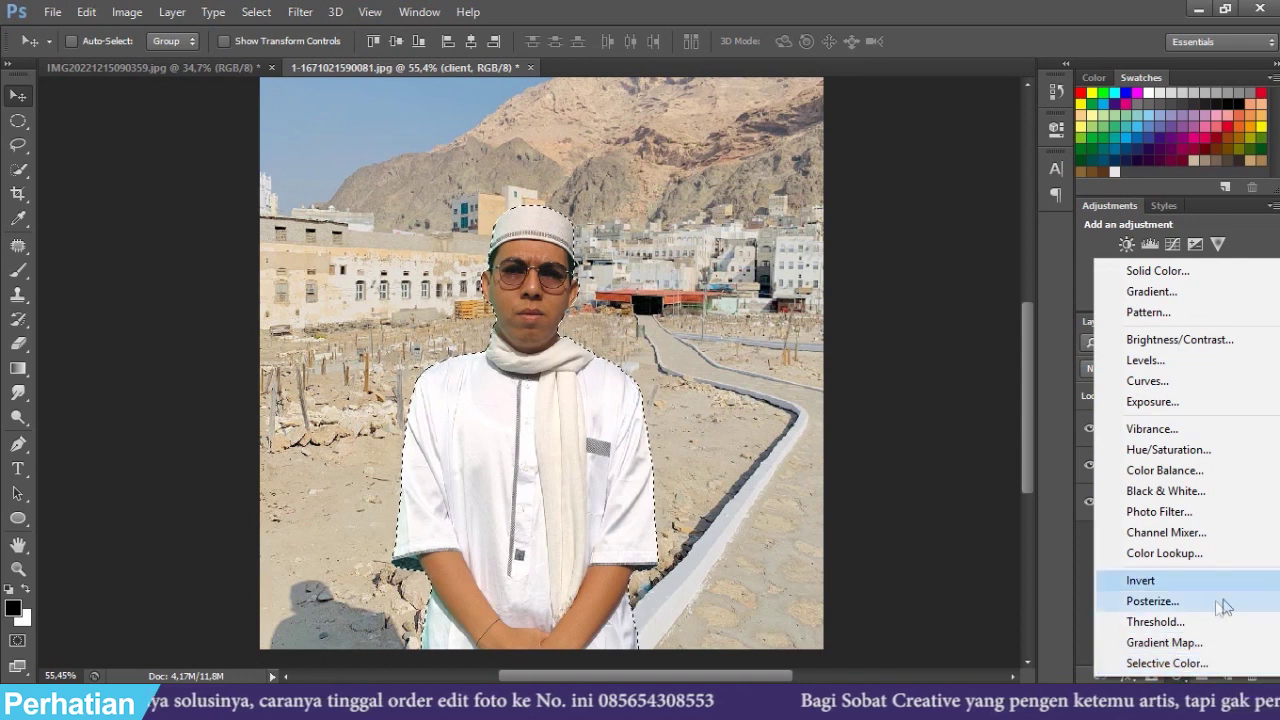
pyautogui.click(1198, 471)
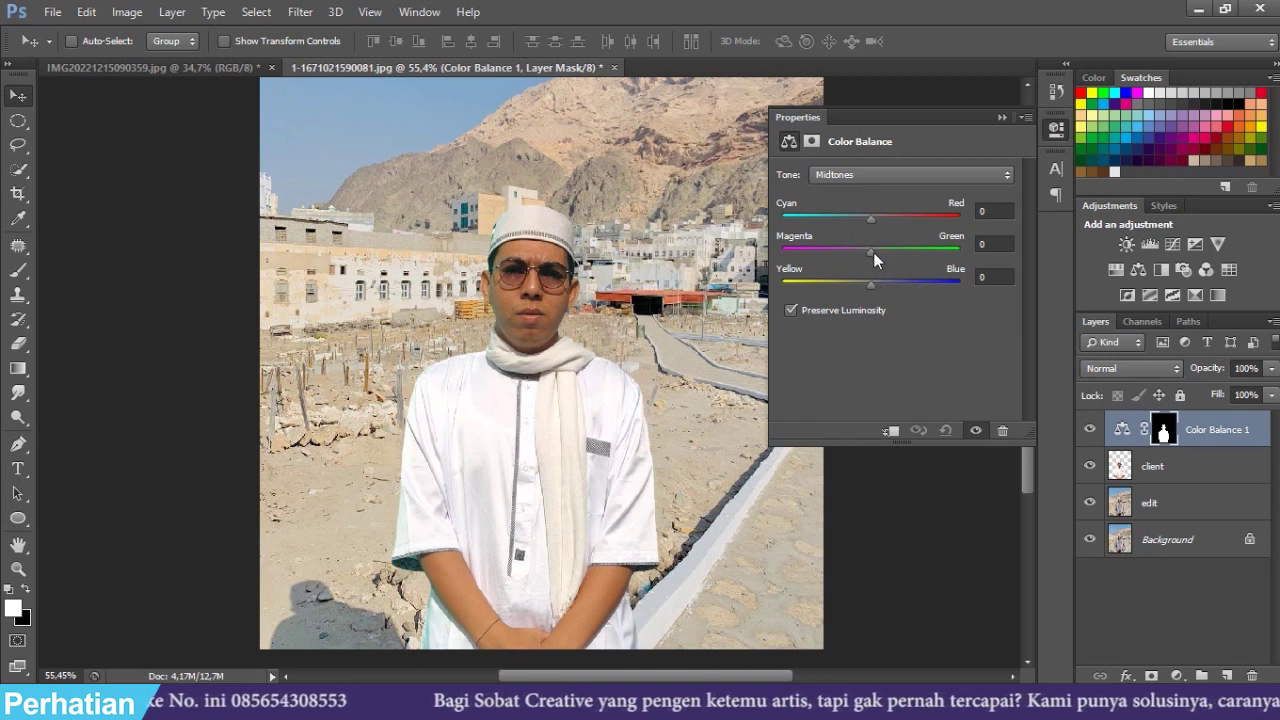
pyautogui.moveTo(872, 252); pyautogui.dragTo(883, 216)
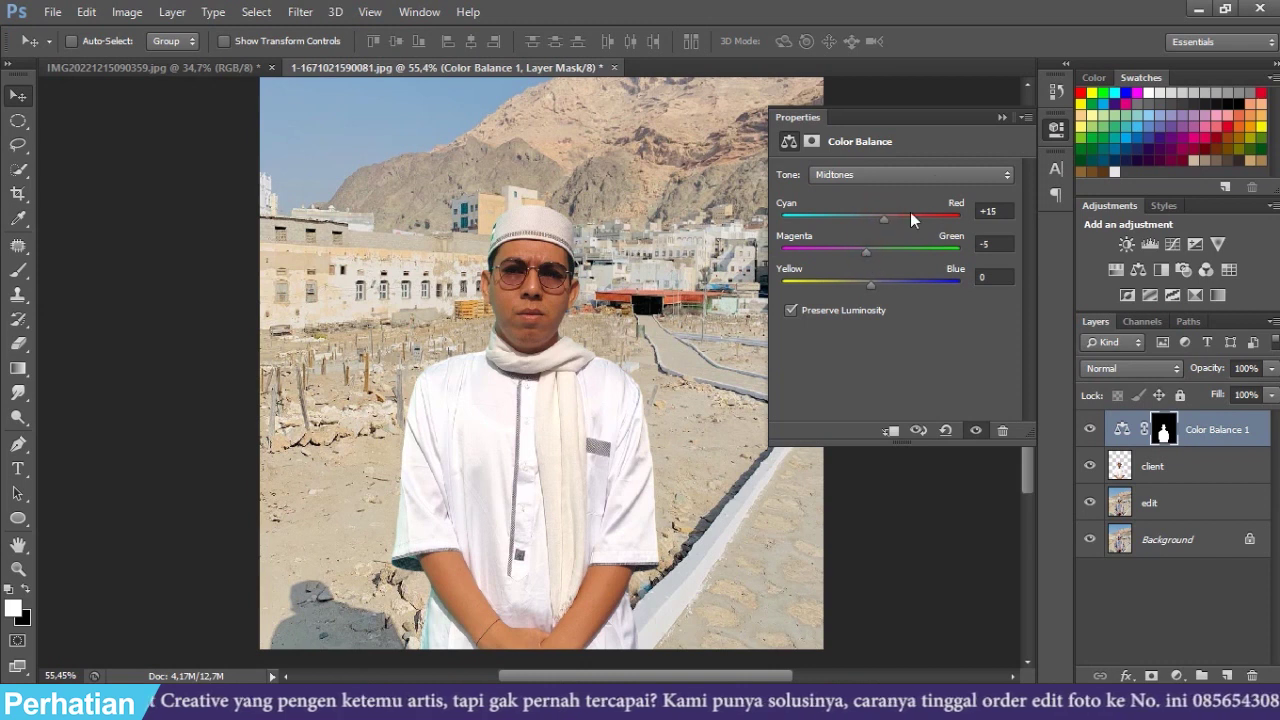
pyautogui.click(1000, 117)
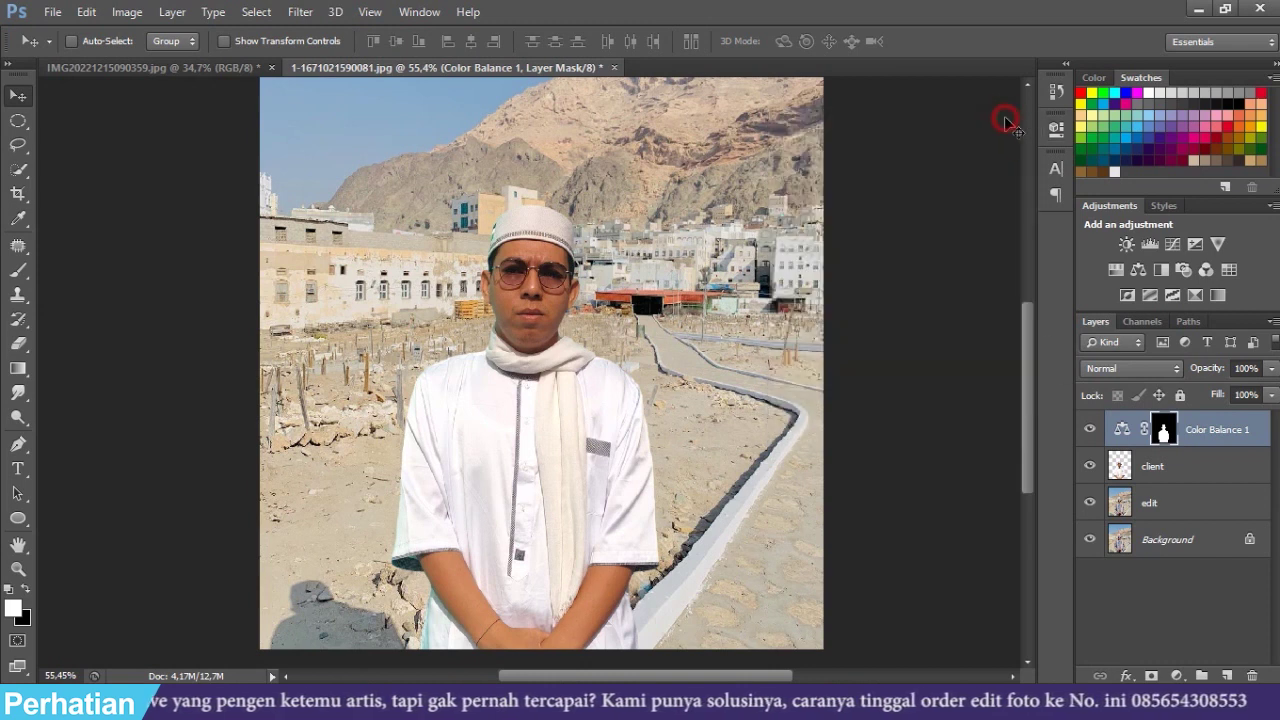
pyautogui.click(1160, 472)
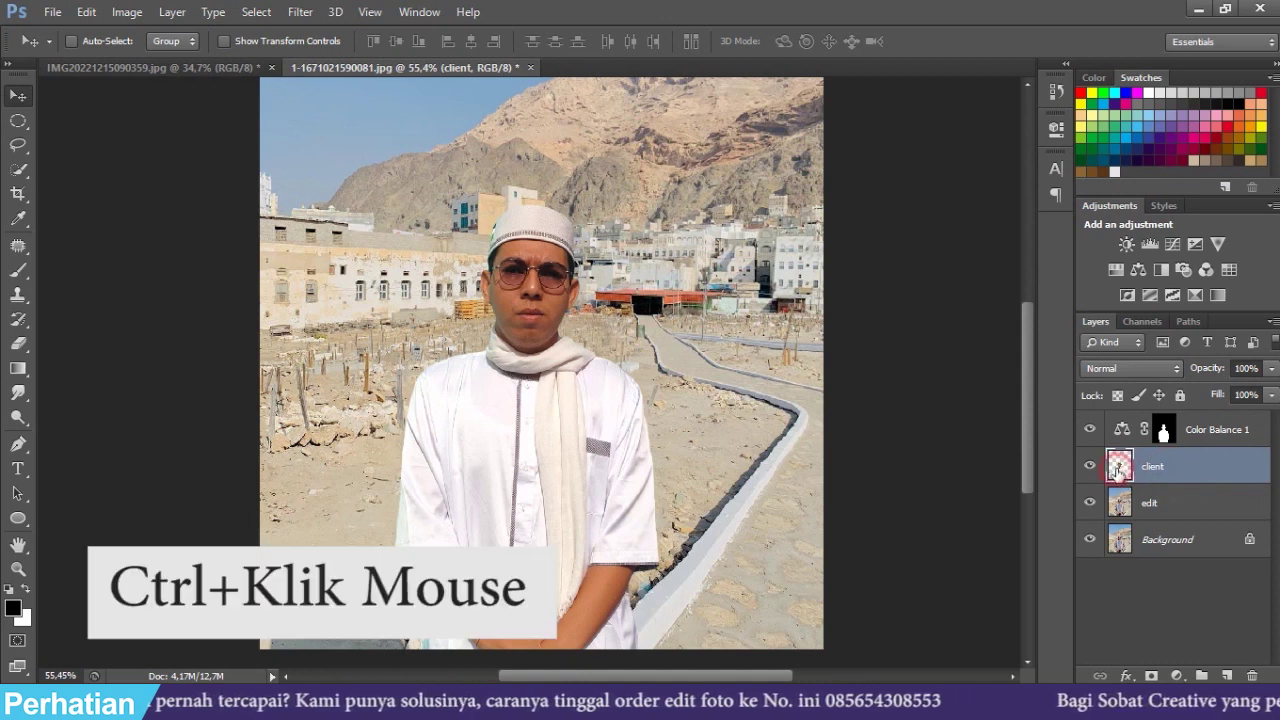
# - Add a Curves 1 adjustment layer masked to the man's silhouette
pyautogui.keyDown('ctrl'); pyautogui.click(1117, 471); pyautogui.keyUp('ctrl')
pyautogui.click(1172, 676)
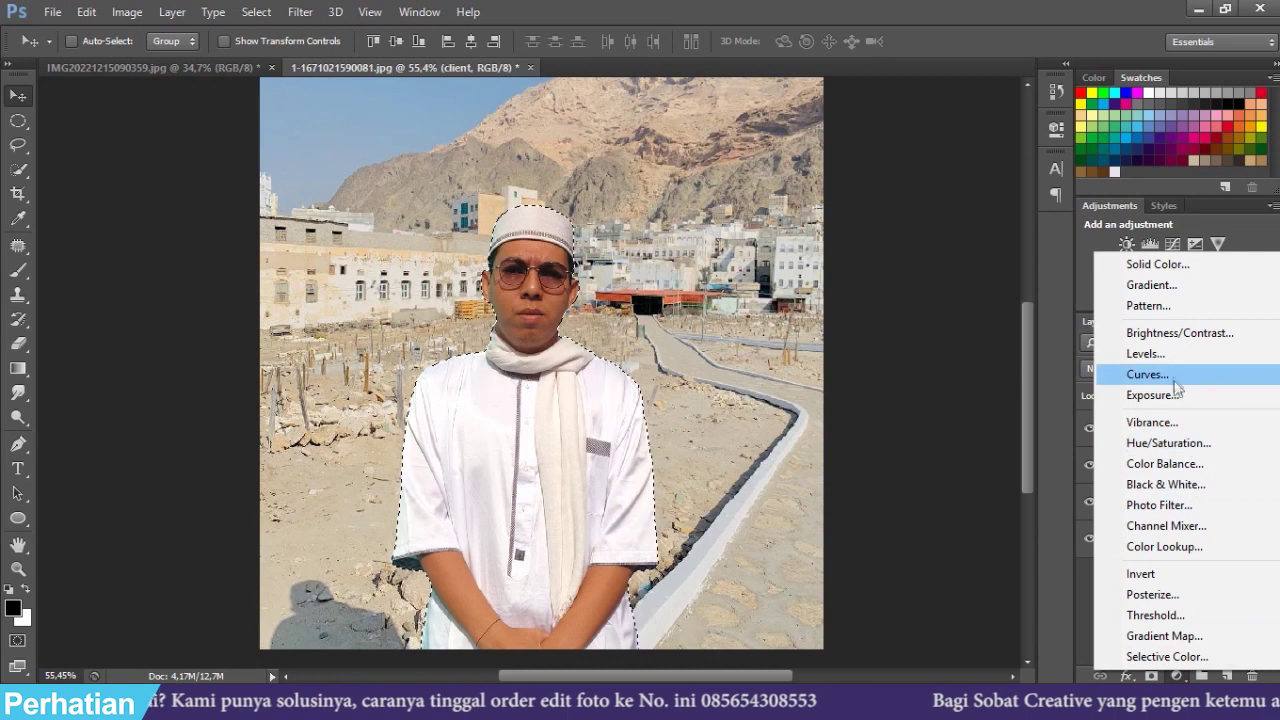
pyautogui.click(1146, 374)
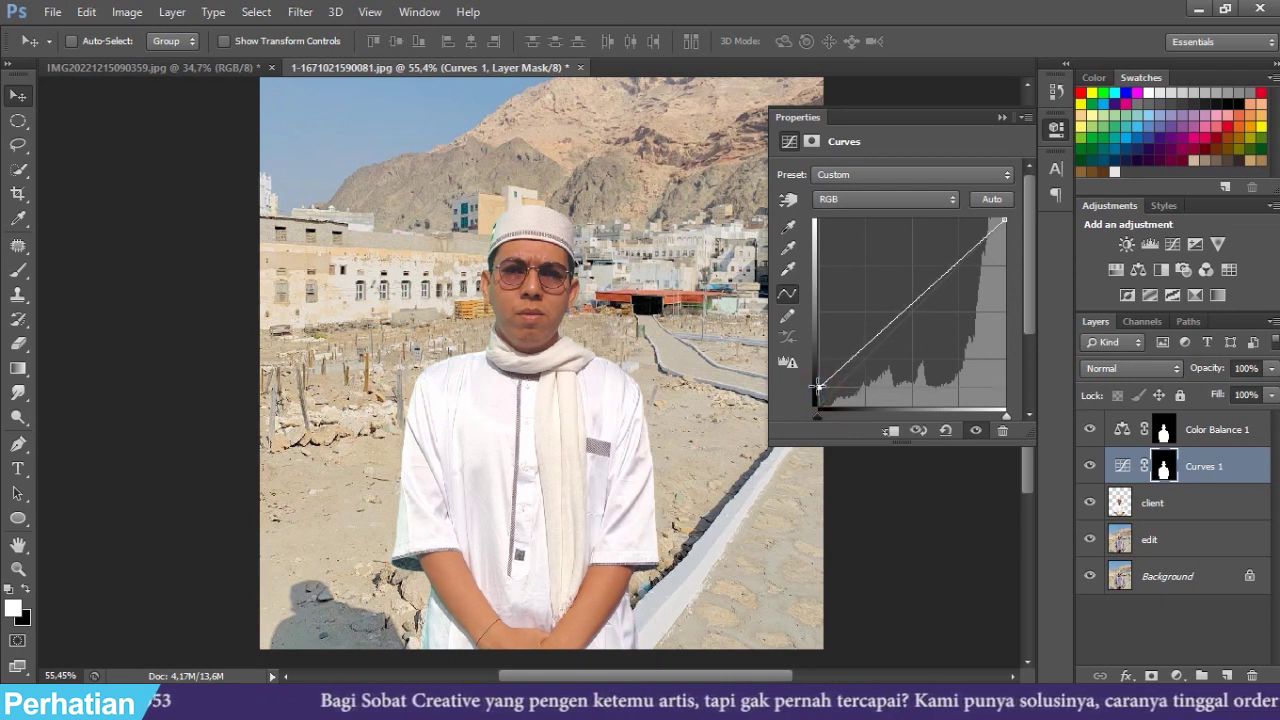
pyautogui.click(1001, 118)
pyautogui.click(1090, 465)
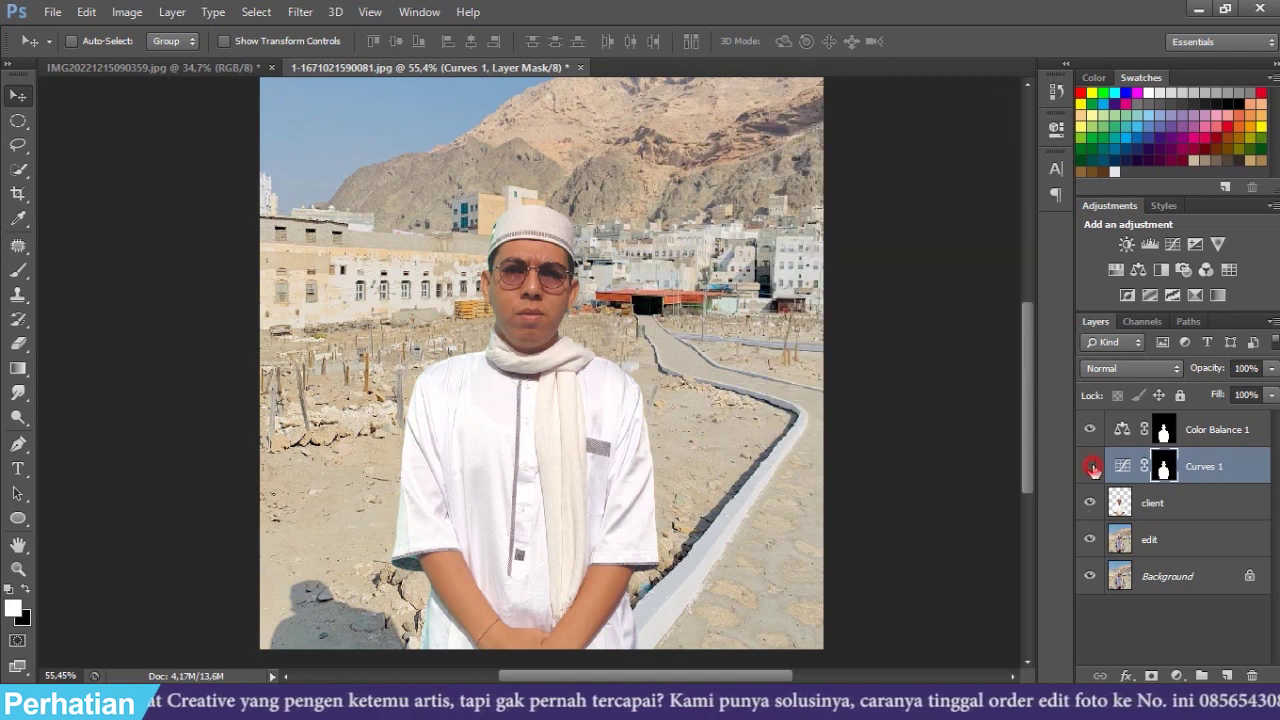
pyautogui.click(1090, 465)
pyautogui.hotkey('ctrl', '-')
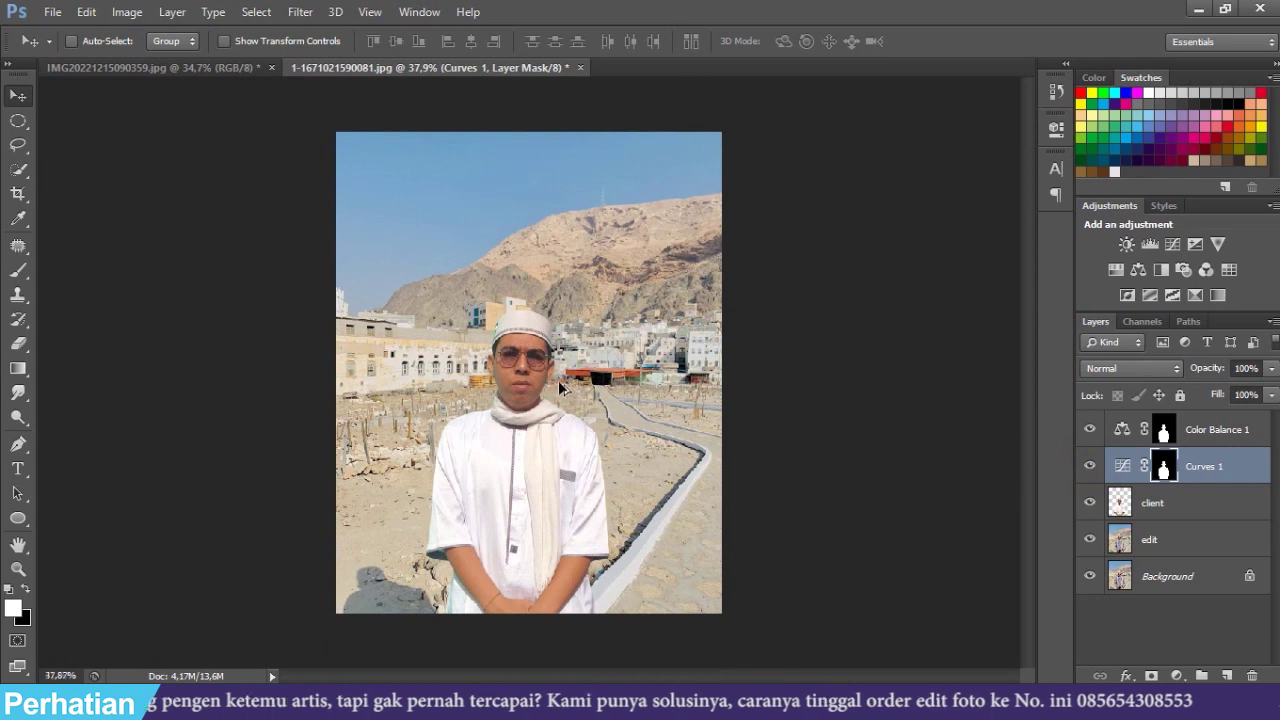
pyautogui.hotkey('ctrl', '+')
# - Lower the Curves 1 opacity to 63% and select Color Balance 1
pyautogui.click(1271, 368)
pyautogui.moveTo(1270, 392); pyautogui.dragTo(1237, 394)
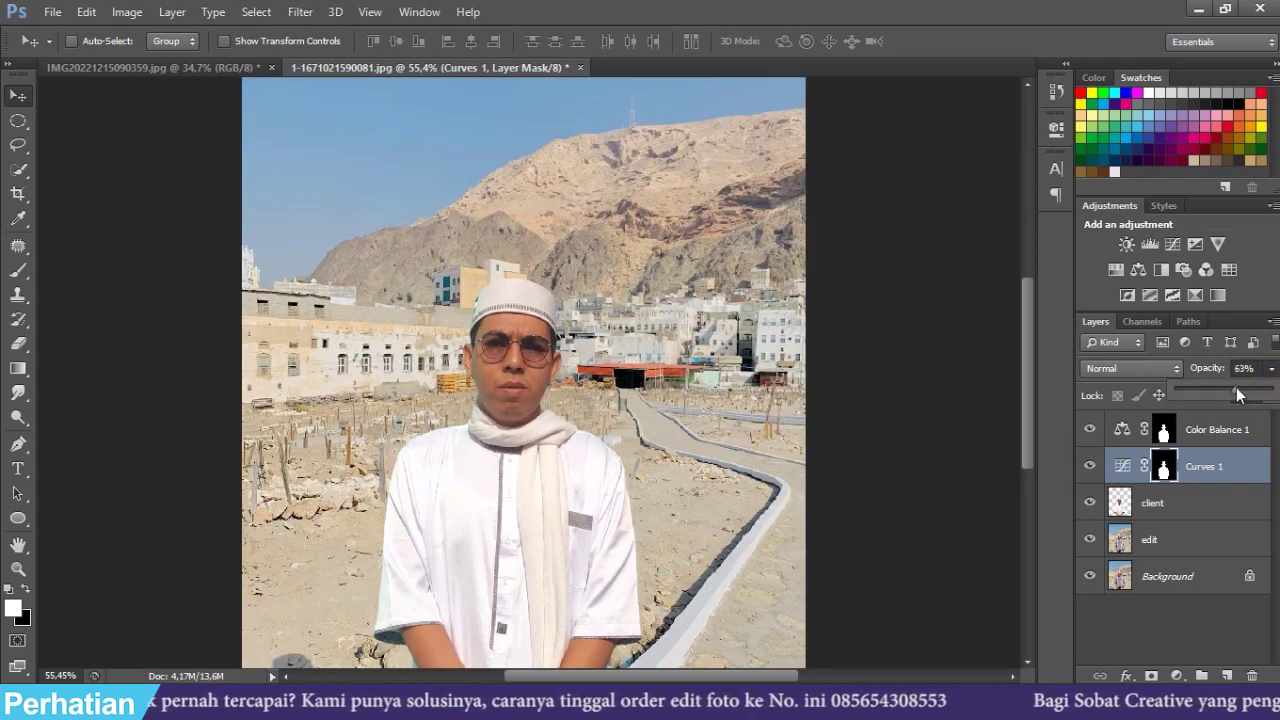
pyautogui.scroll(-3, 843, 352)
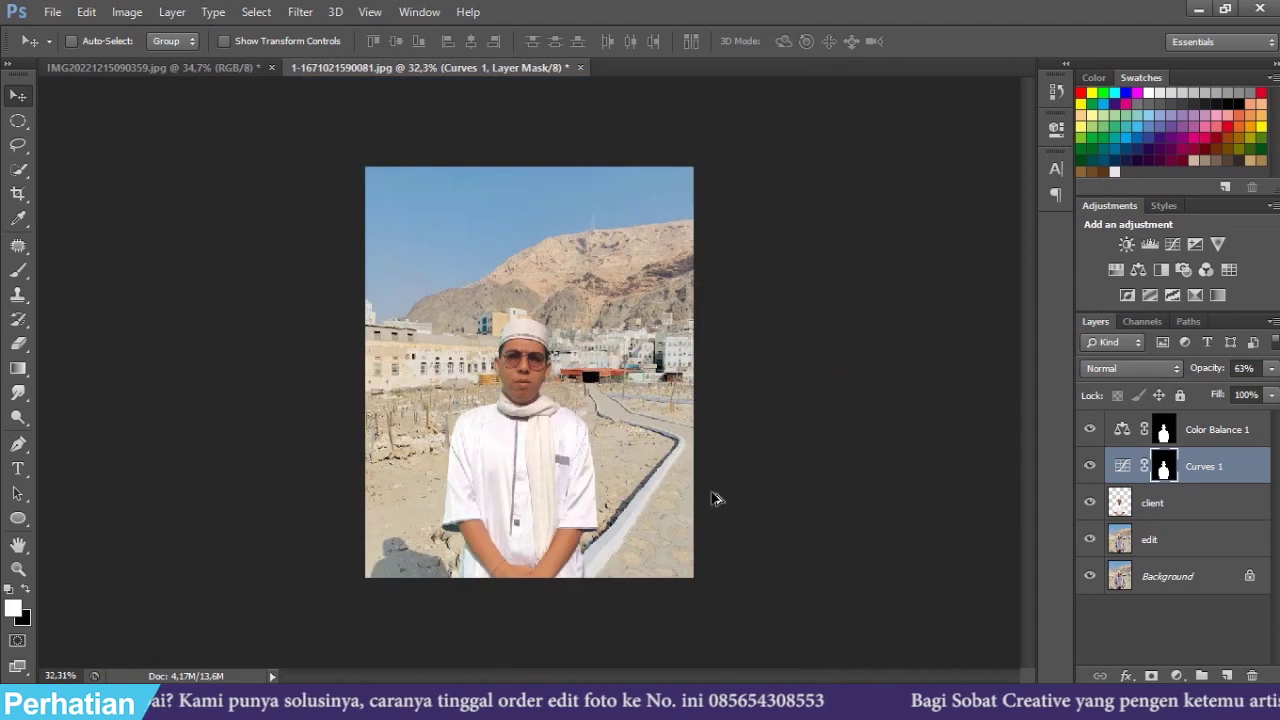
pyautogui.scroll(1, 412, 612)
pyautogui.scroll(2, 410, 595)
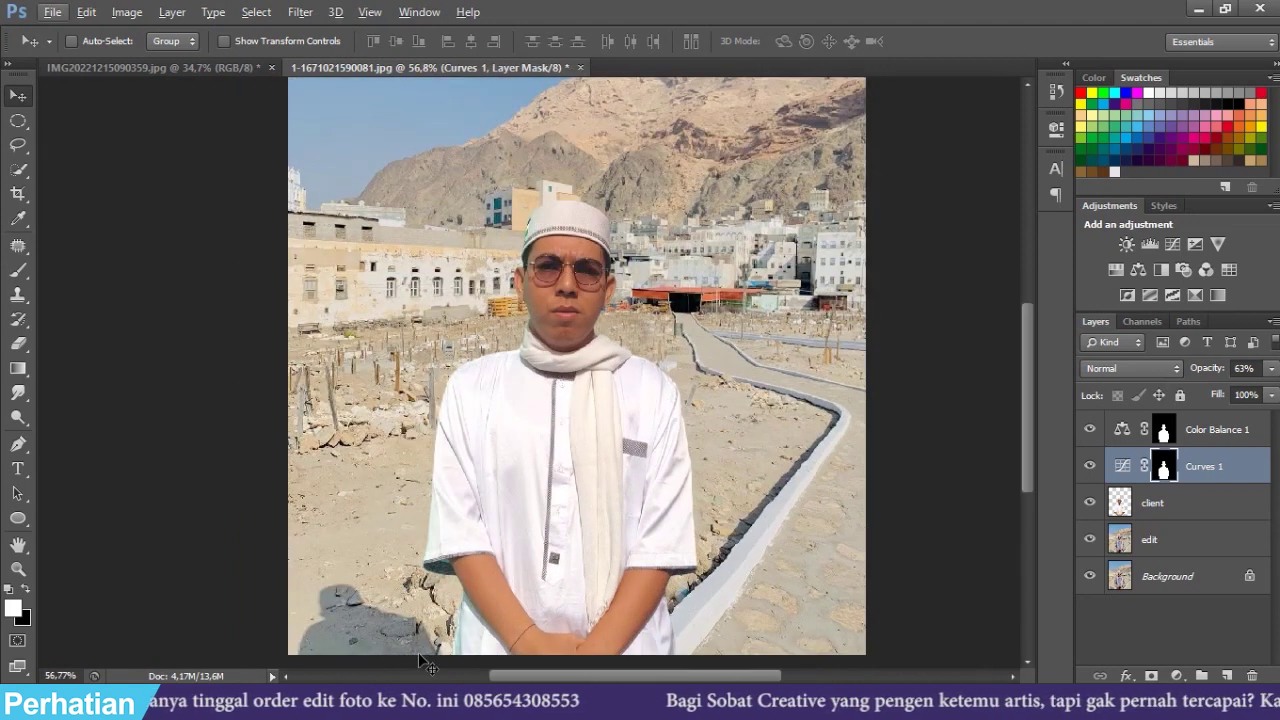
pyautogui.scroll(-1, 410, 640)
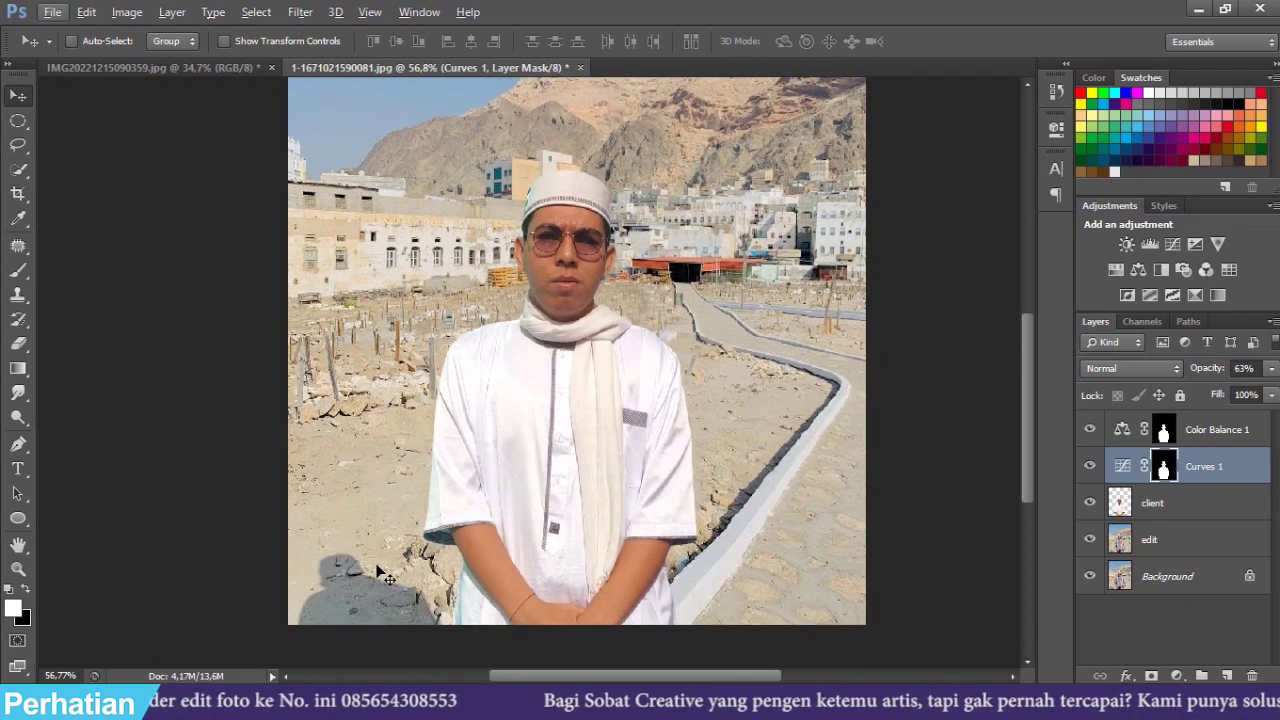
pyautogui.click(1238, 442)
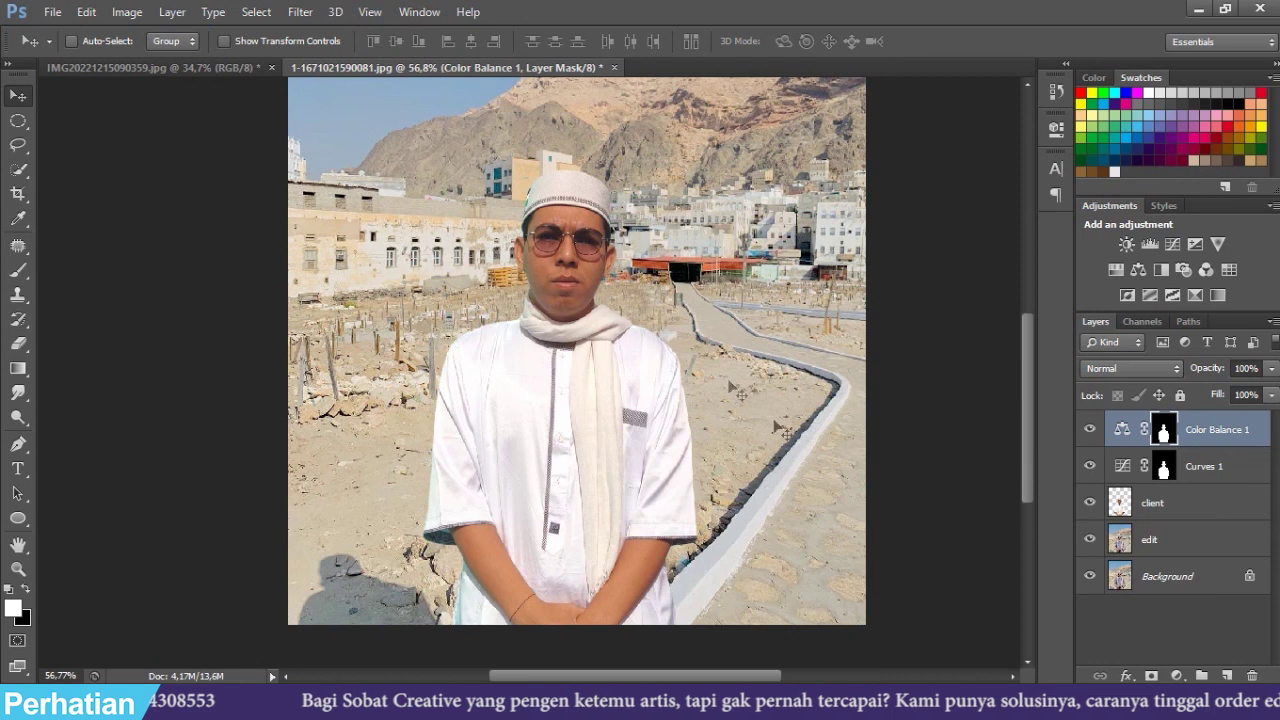
pyautogui.scroll(1, 750, 343)
pyautogui.scroll(-2, 750, 343)
pyautogui.scroll(2, 777, 371)
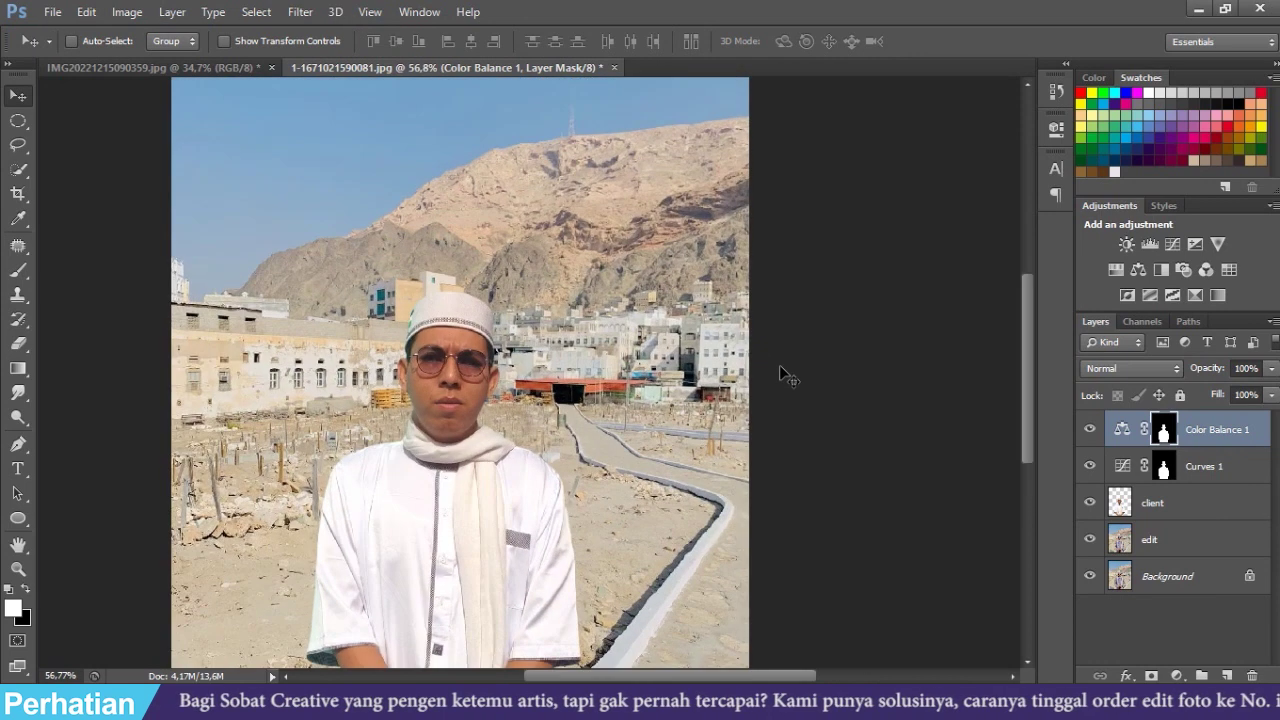
pyautogui.scroll(-2, 777, 371)
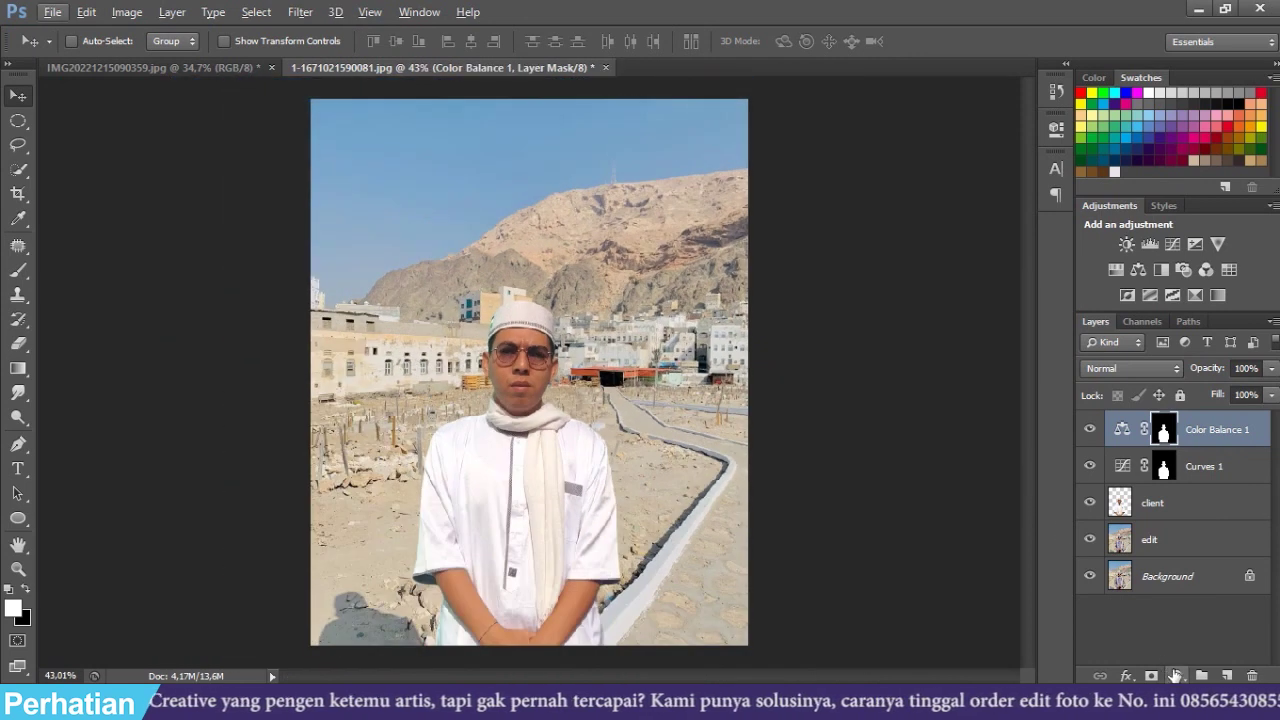
# - Add Color Balance 2 for the whole scene with midtones Red +21 and Yellow/Blue −15
pyautogui.click(1176, 675)
pyautogui.click(1145, 458)
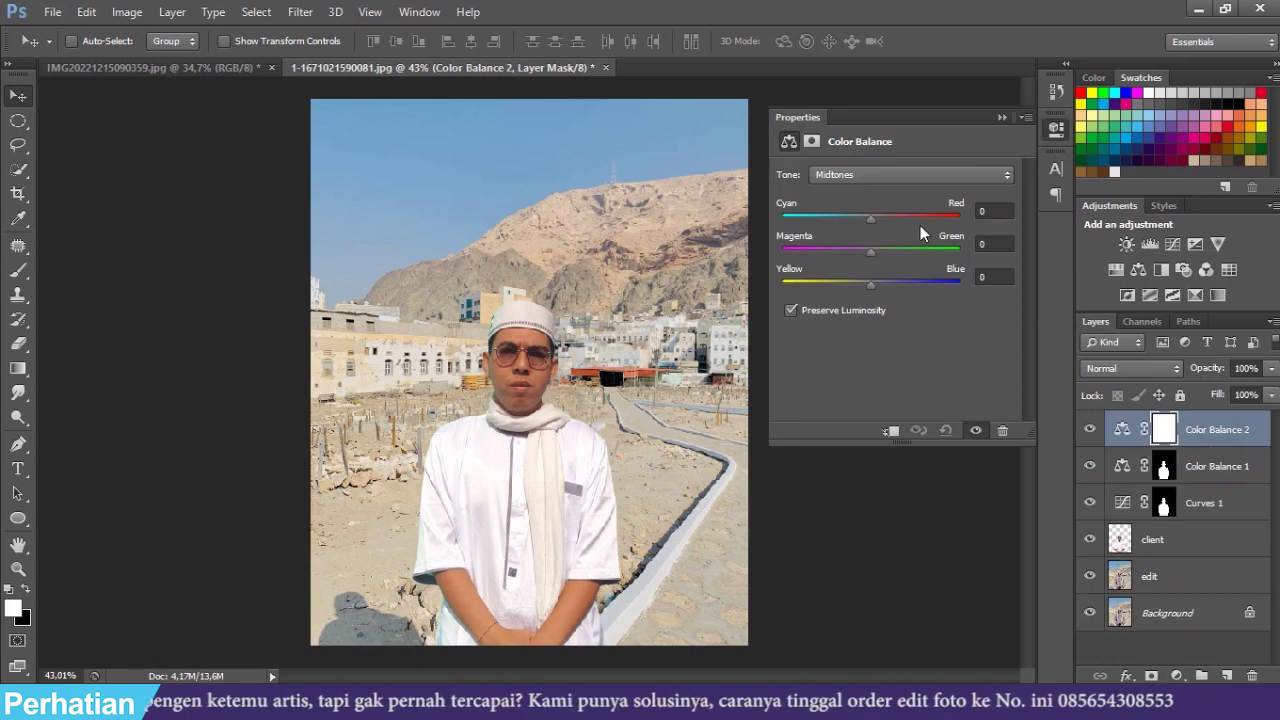
pyautogui.moveTo(870, 221); pyautogui.dragTo(889, 219)
pyautogui.moveTo(870, 284); pyautogui.dragTo(855, 288)
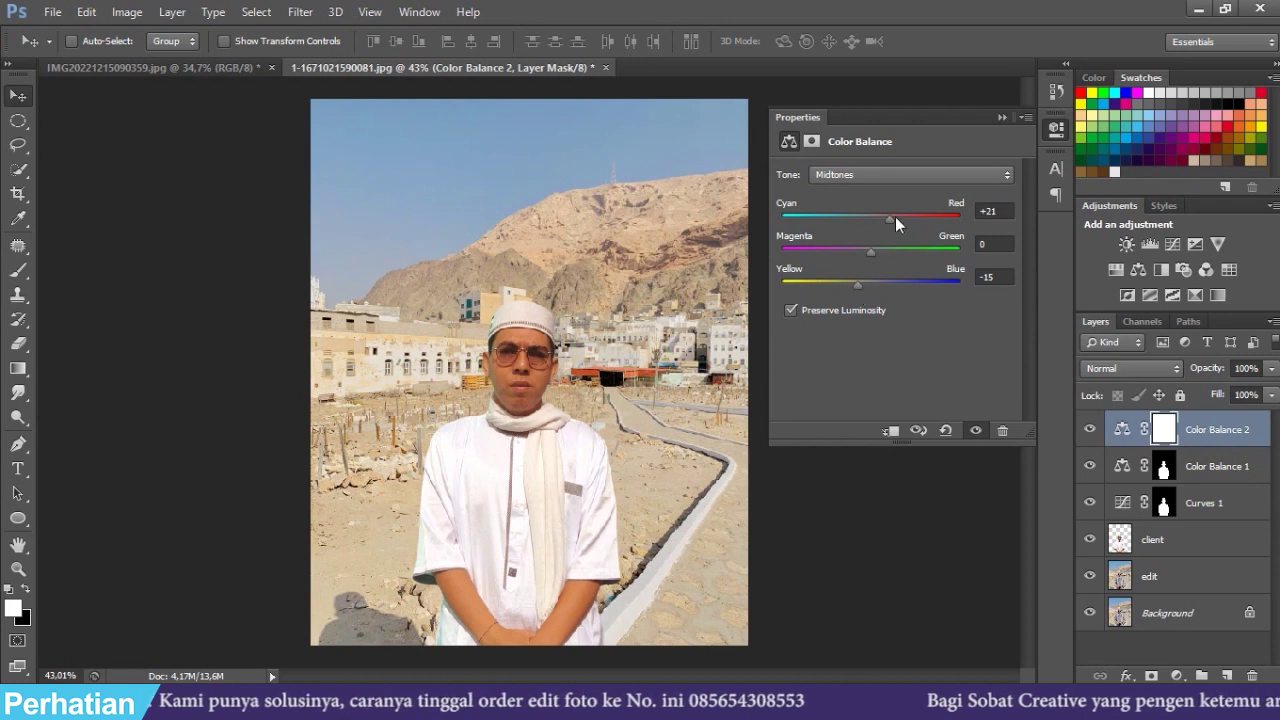
pyautogui.click(996, 121)
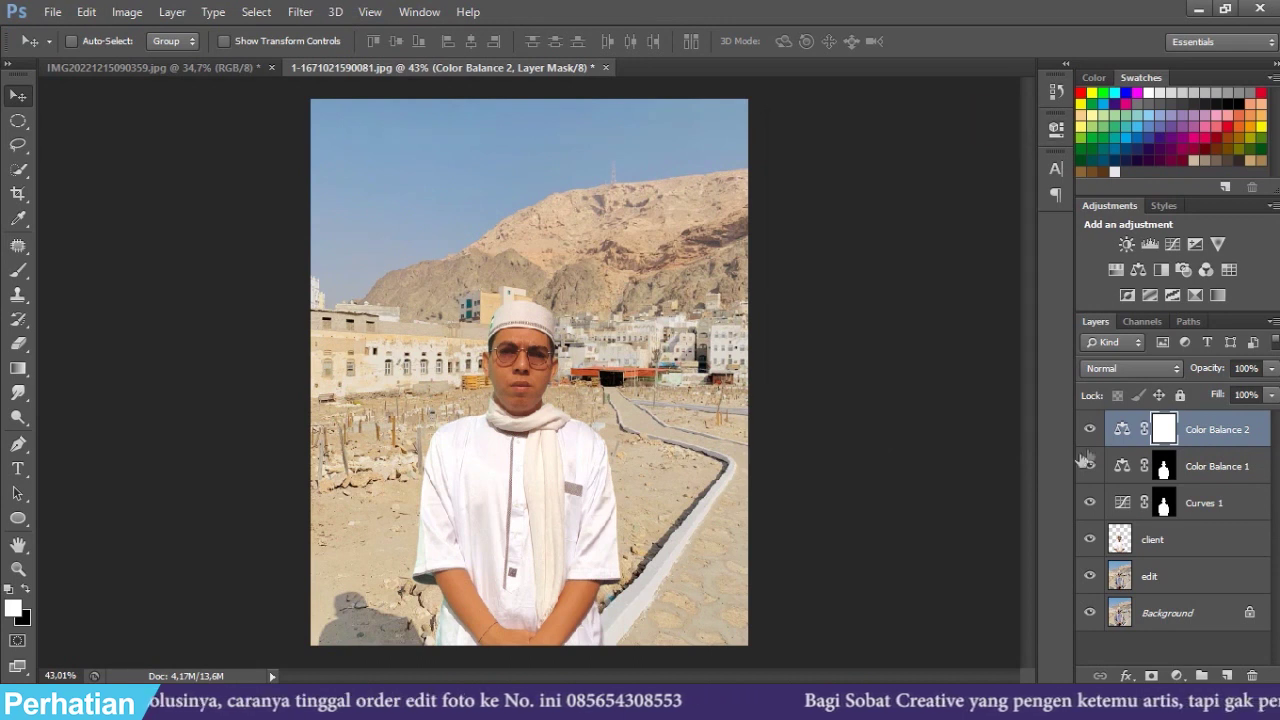
pyautogui.scroll(3, 510, 418)
pyautogui.scroll(-2, 520, 423)
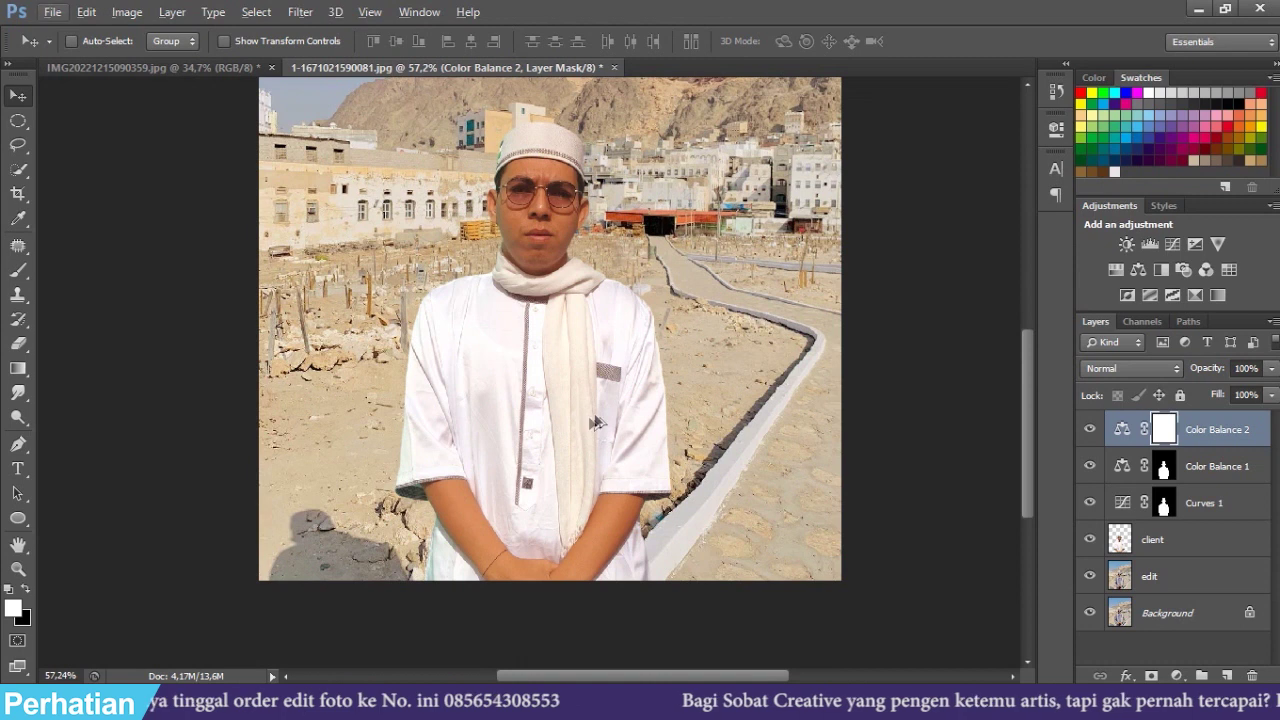
pyautogui.scroll(2, 595, 423)
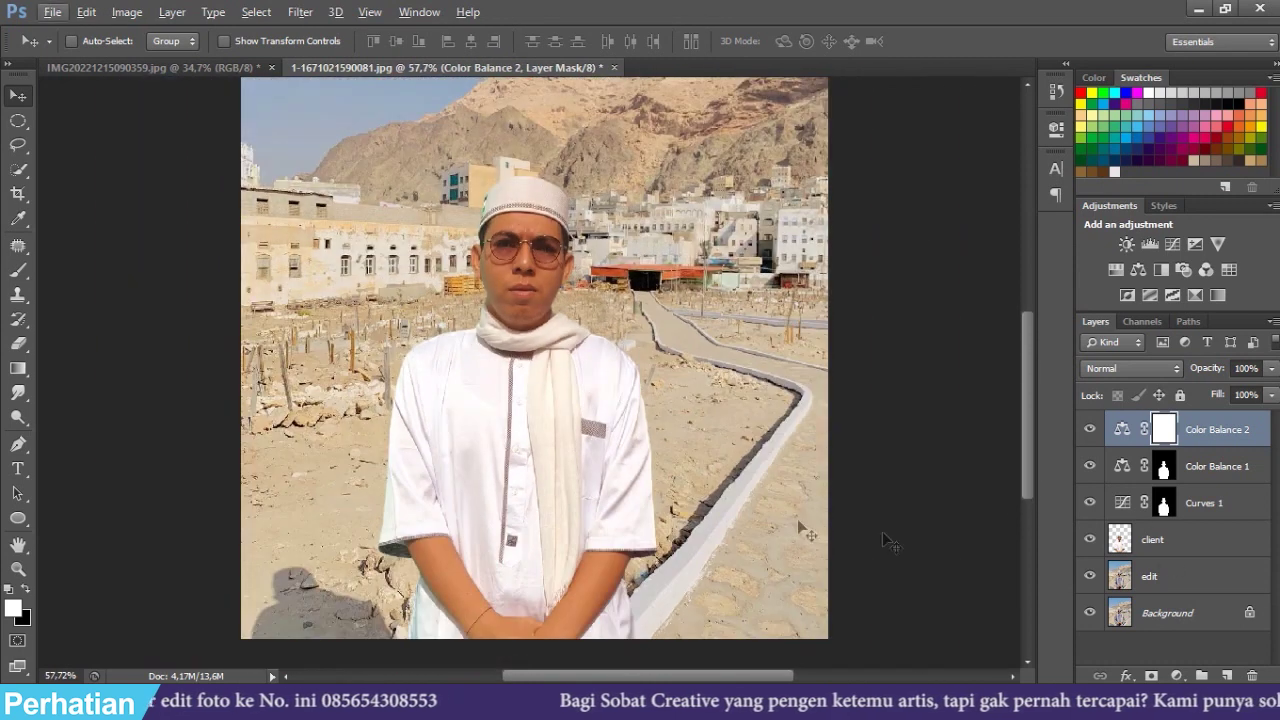
pyautogui.click(1121, 541)
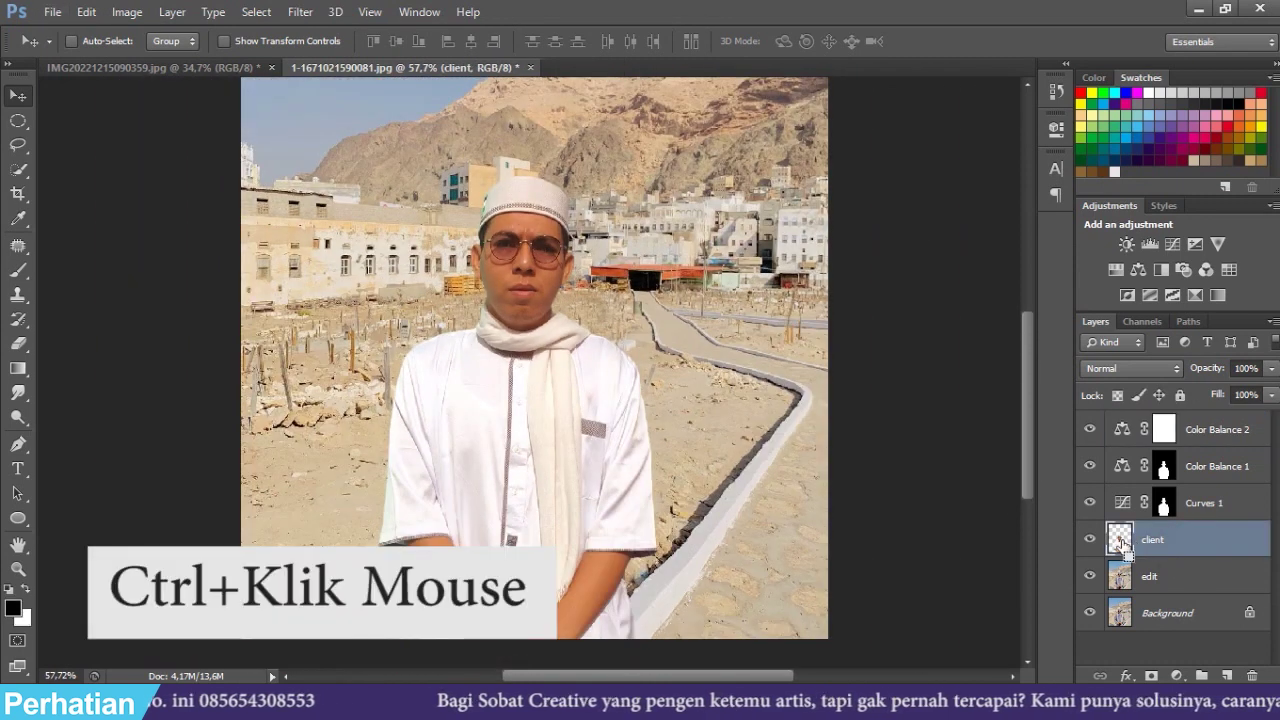
# - Add a Brightness/Contrast layer masked to the client layer's man, with brightness 10 and contrast 7
pyautogui.keyDown('ctrl'); pyautogui.click(1121, 541); pyautogui.keyUp('ctrl')
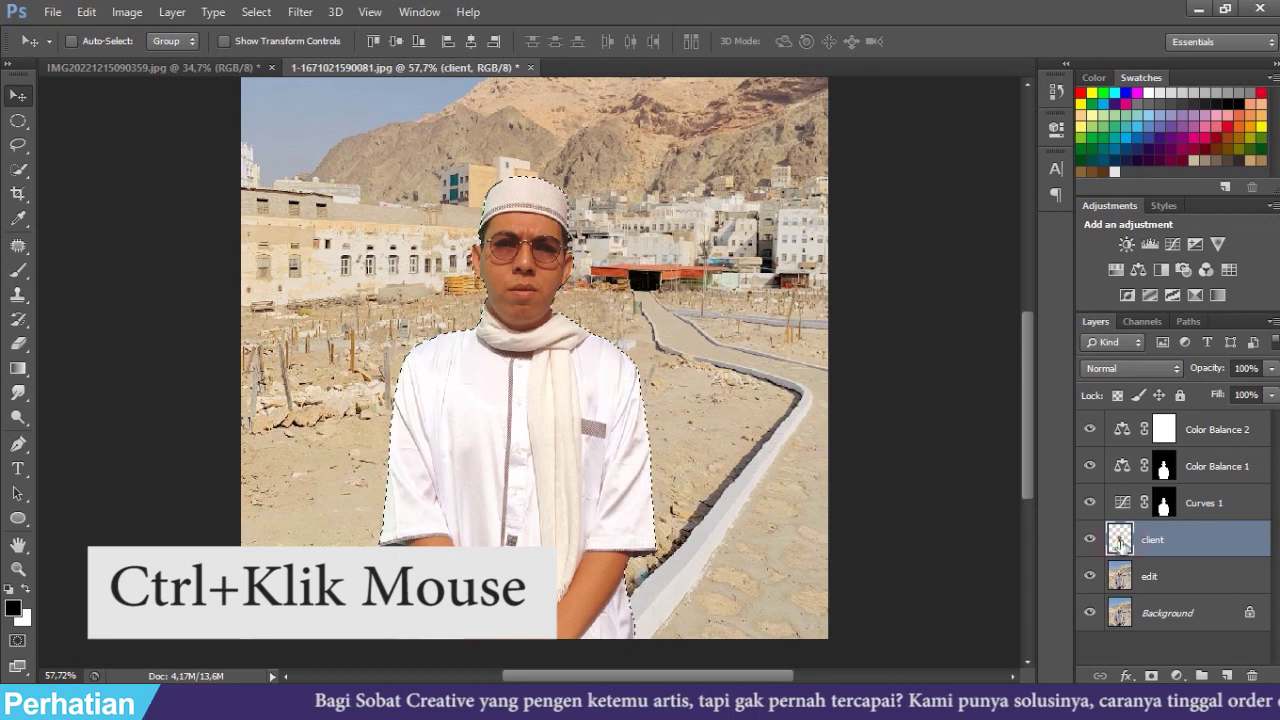
pyautogui.scroll(-2, 714, 401)
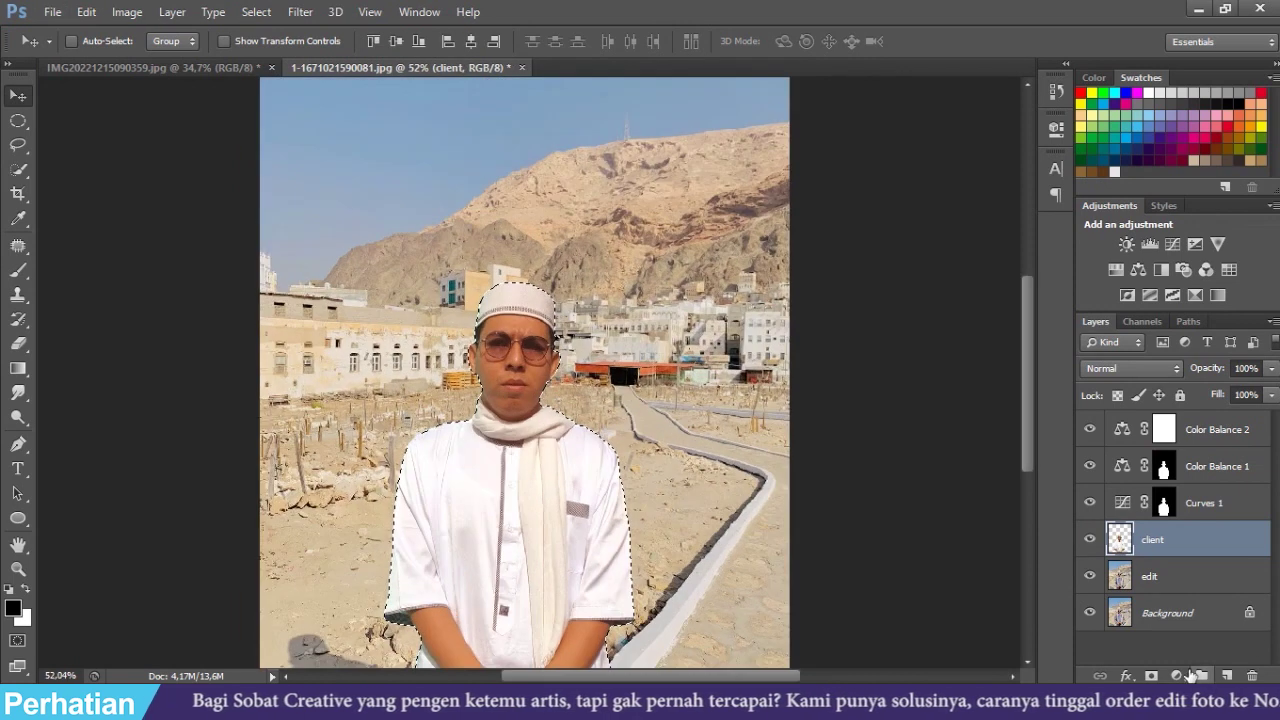
pyautogui.click(1177, 676)
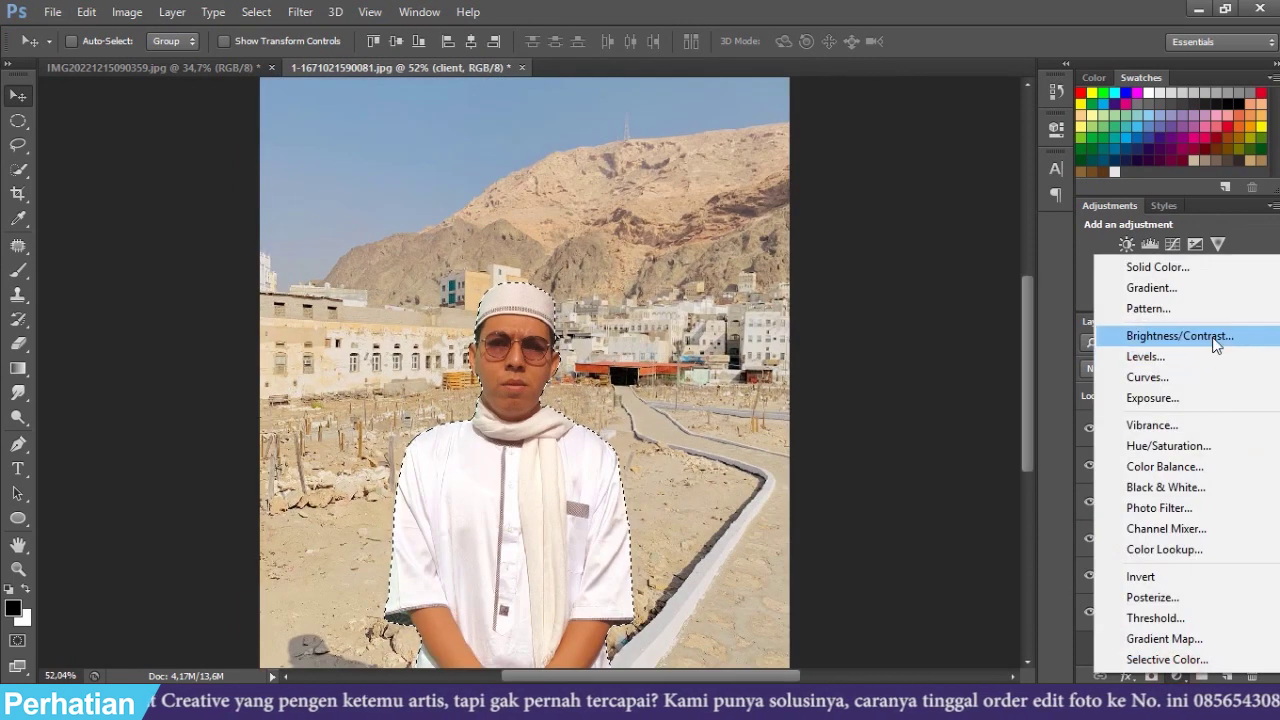
pyautogui.click(1213, 336)
pyautogui.click(903, 221)
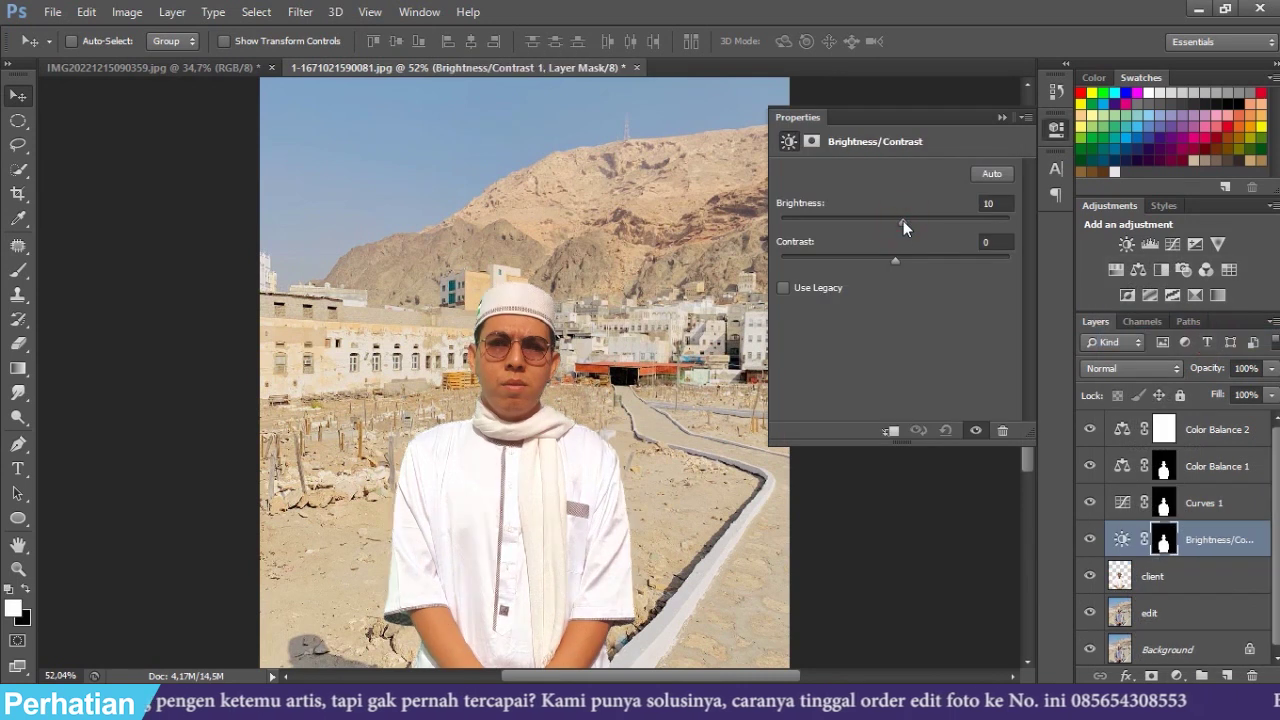
pyautogui.moveTo(895, 261); pyautogui.dragTo(904, 265)
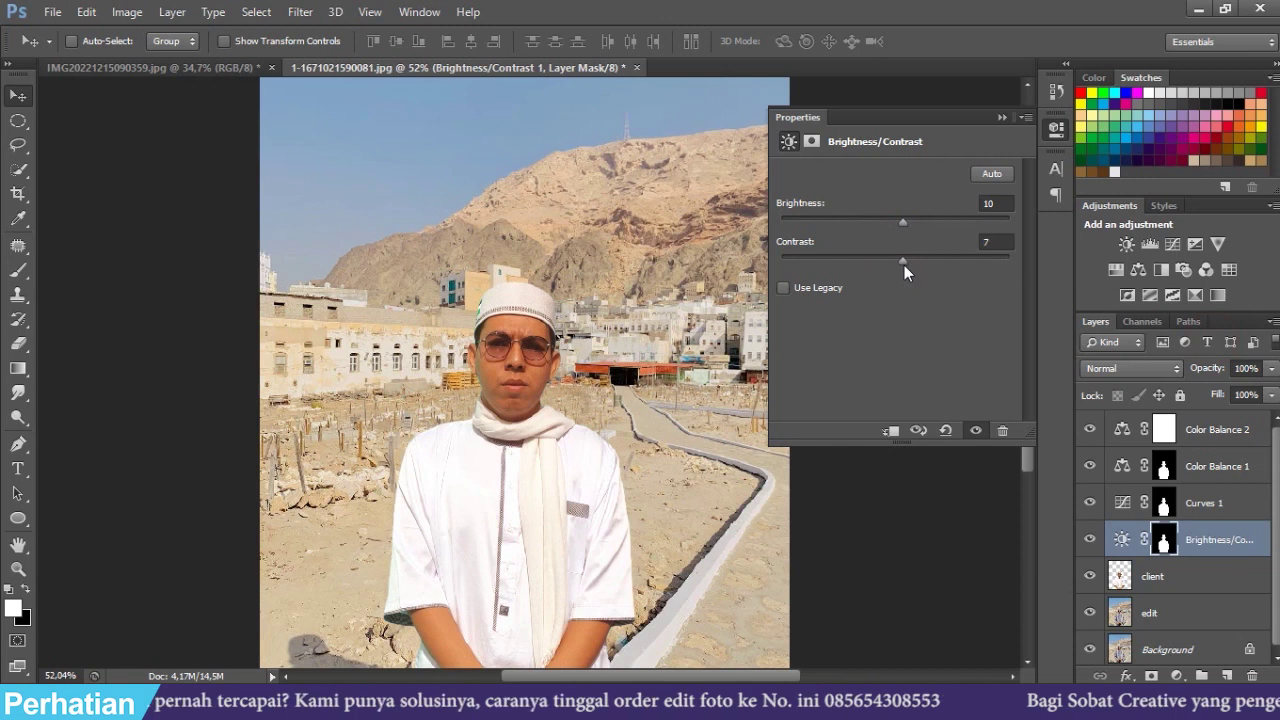
pyautogui.click(1002, 117)
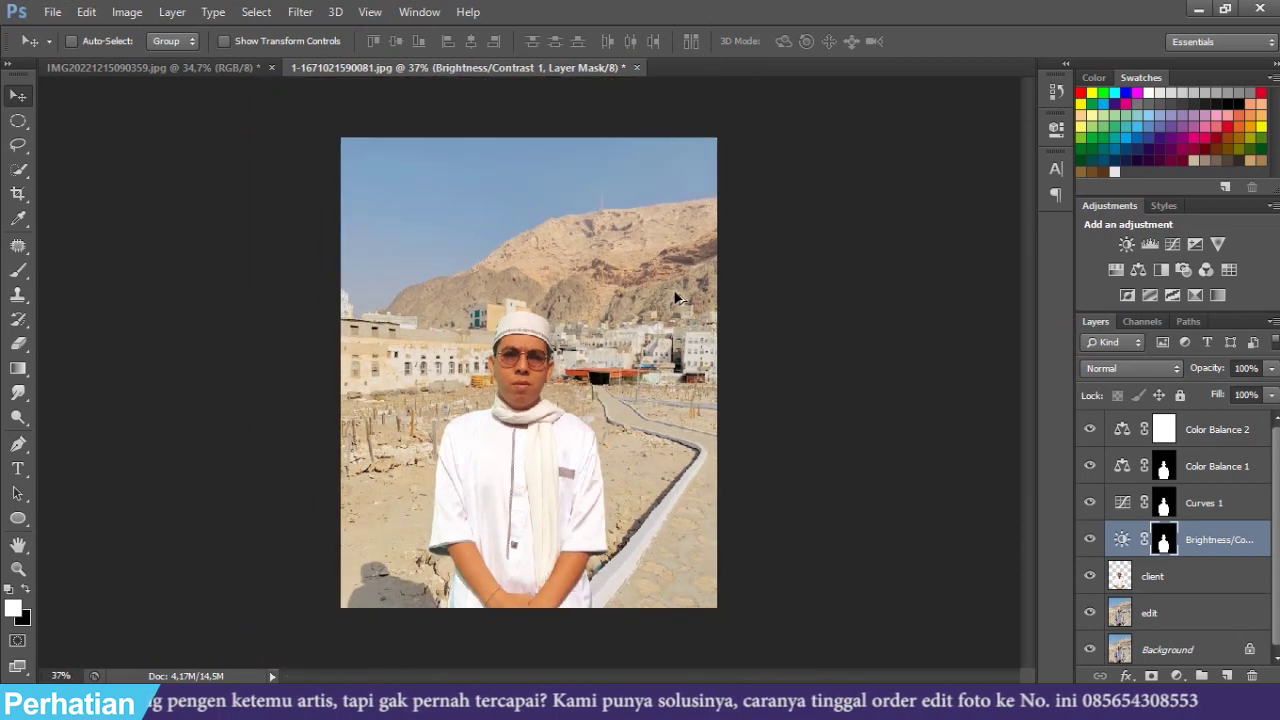
pyautogui.moveTo(676, 297); pyautogui.dragTo(690, 288)
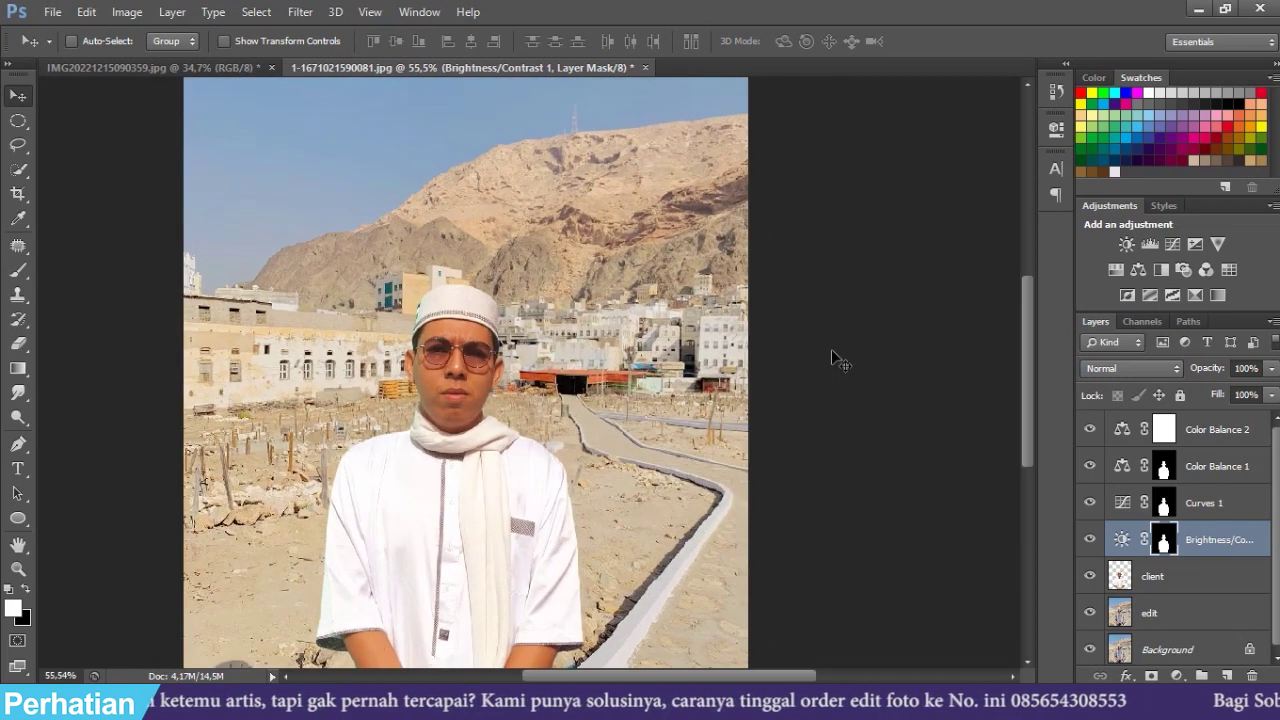
pyautogui.scroll(-2, 831, 351)
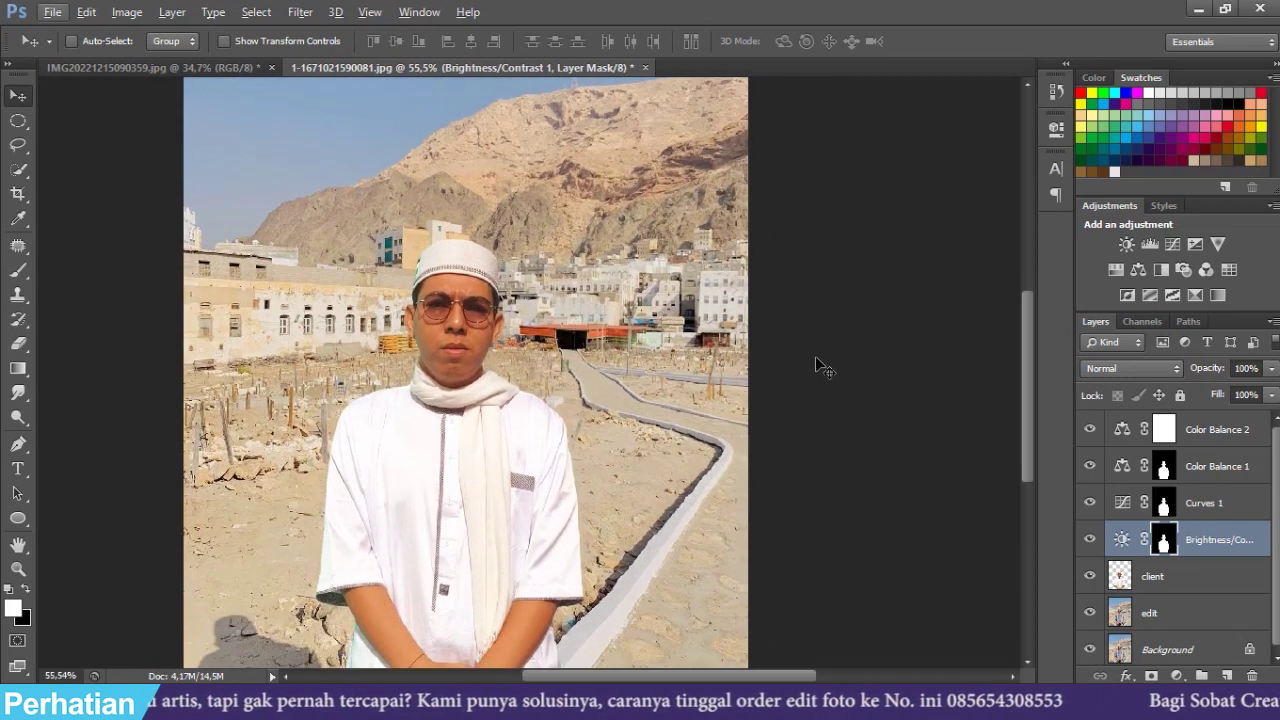